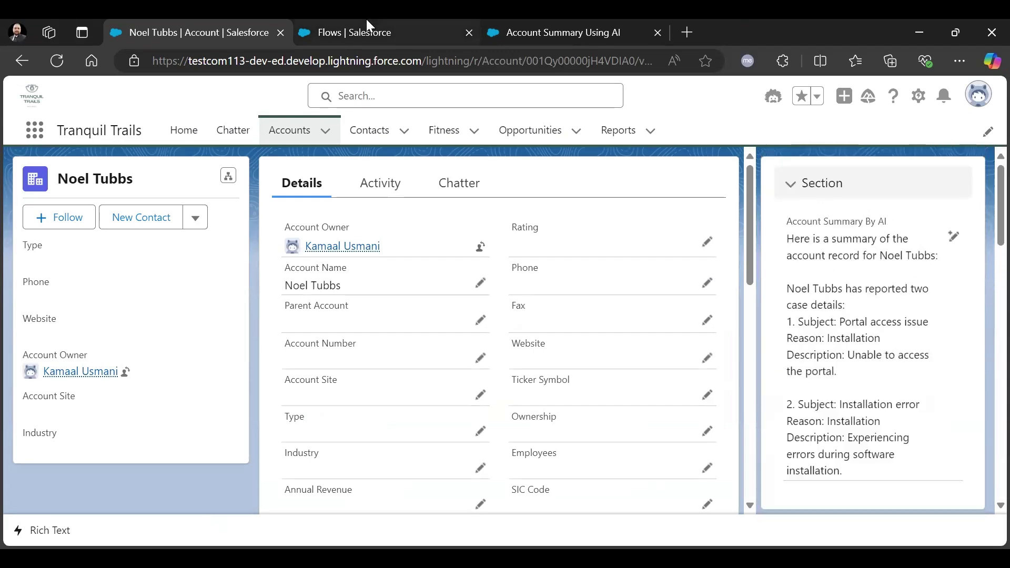
- Compare the account record's AI summary against the Account Summary Using AI prompt template
click(368, 25)
click(542, 21)
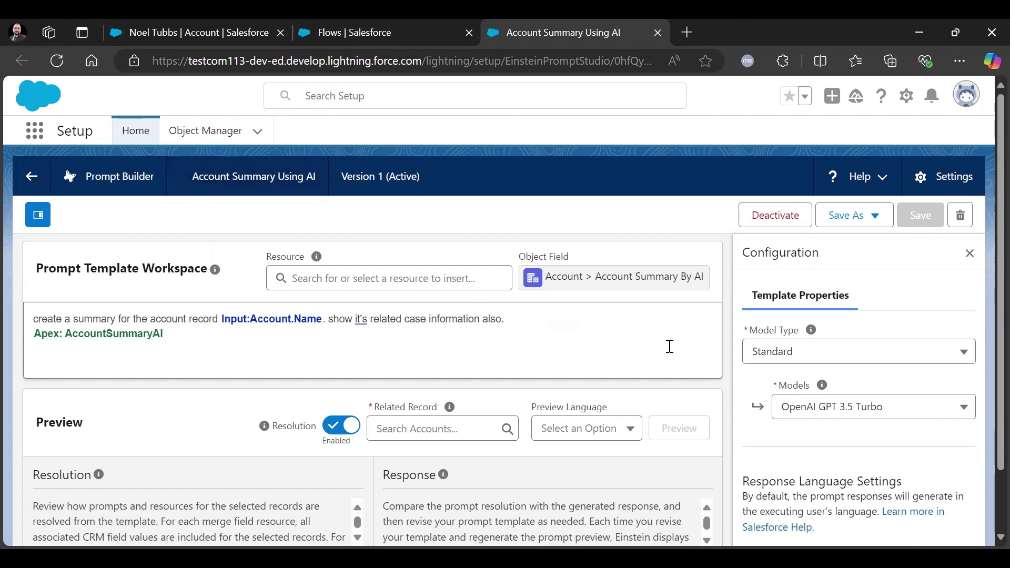
click(179, 22)
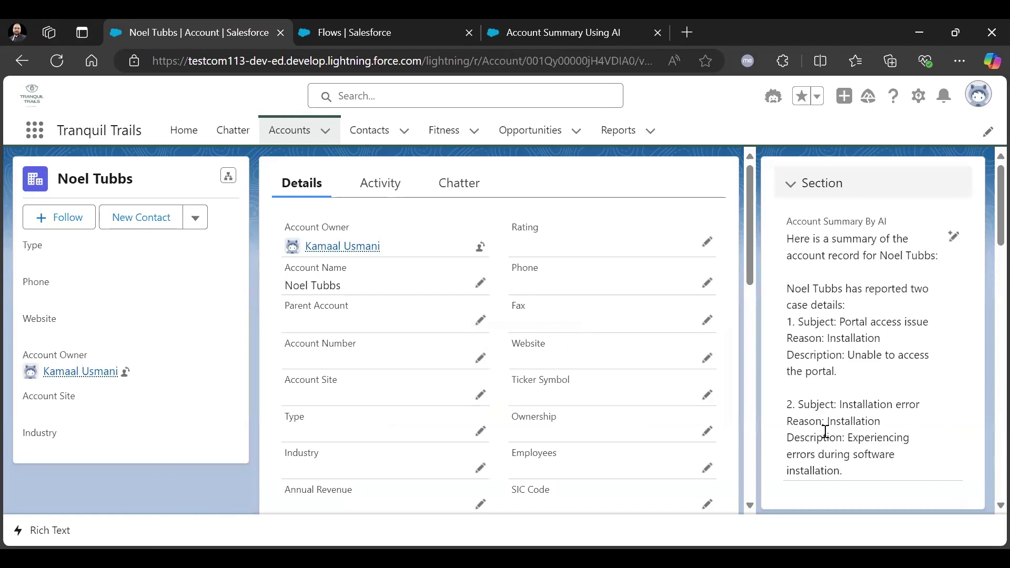
click(547, 21)
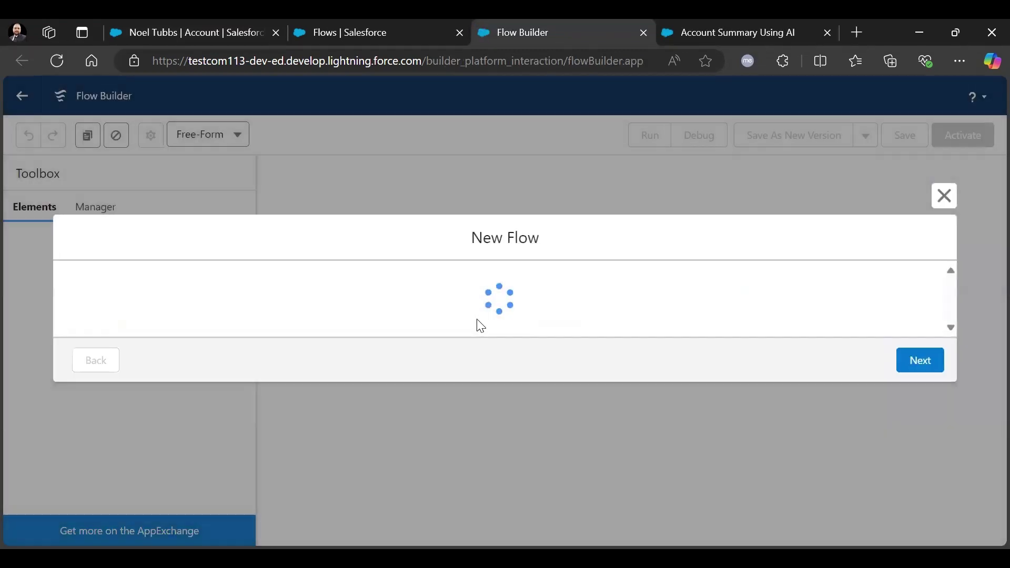
- Create a new flow of type Template-Triggered Prompt Flow
click(920, 395)
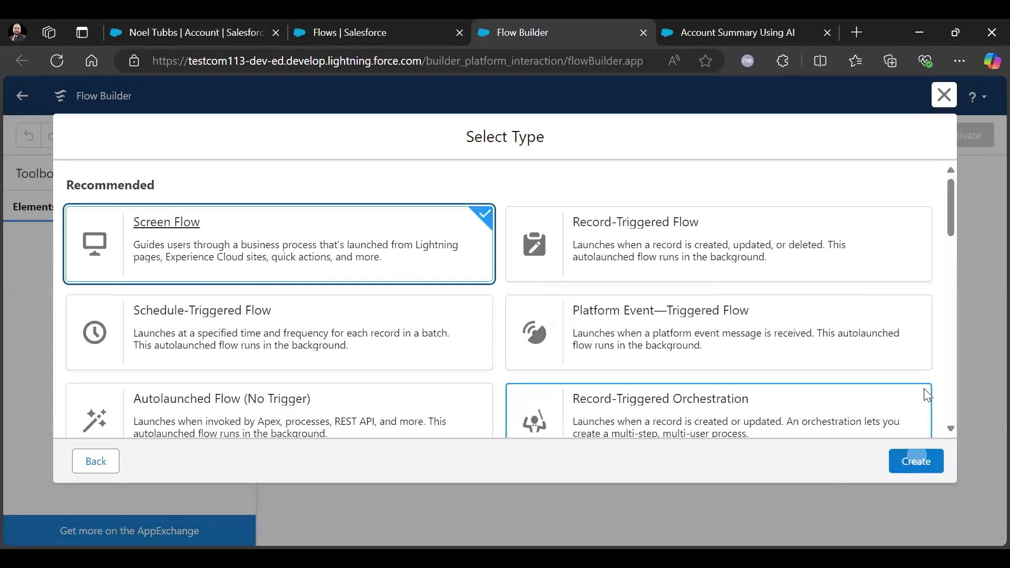
scroll(356, 288, down, 2)
scroll(357, 288, down, 2)
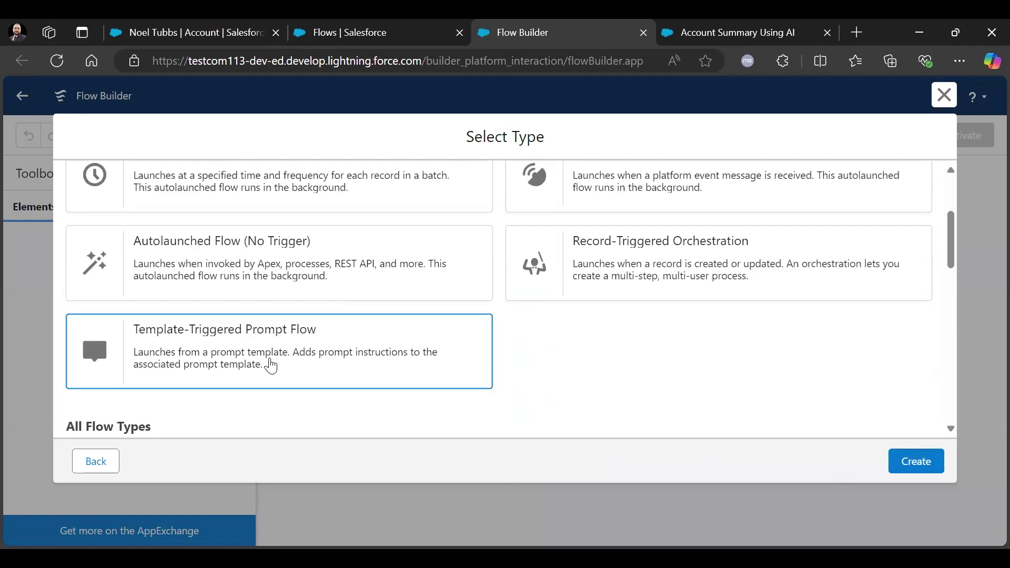
click(266, 363)
click(915, 462)
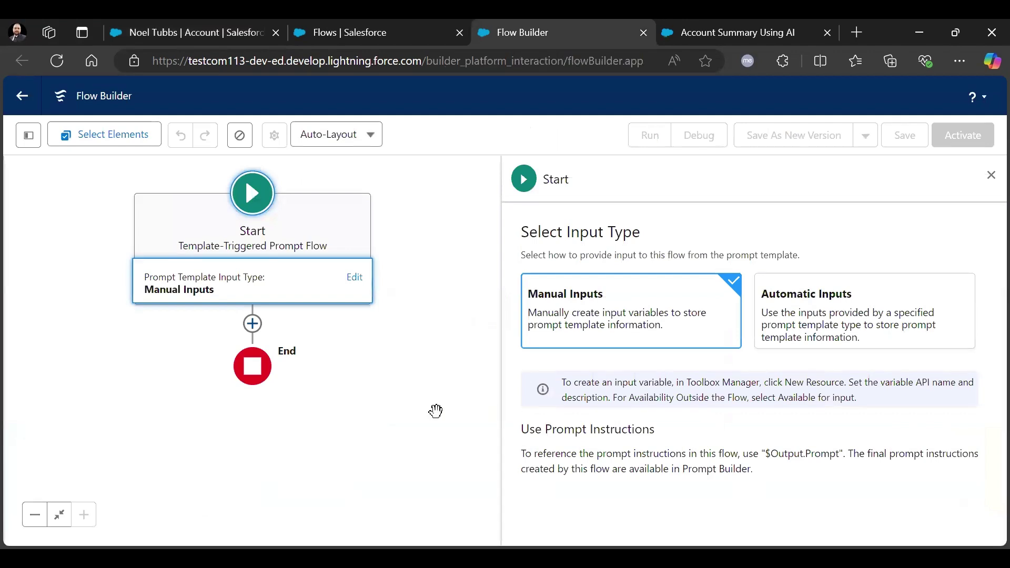
- Set Start to Automatic Inputs from Field Generation Template Capability, with Account as the object
click(864, 348)
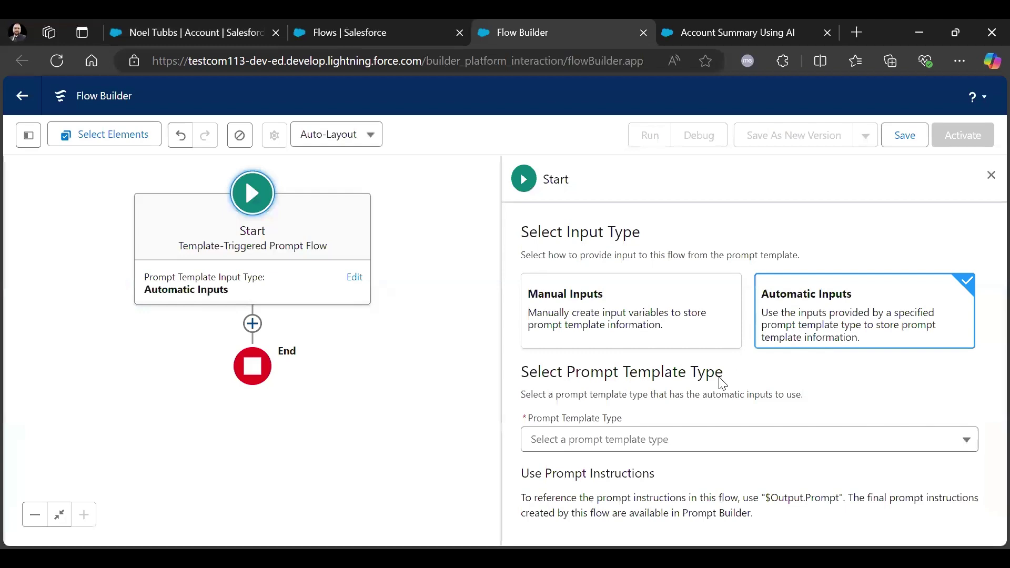
click(660, 442)
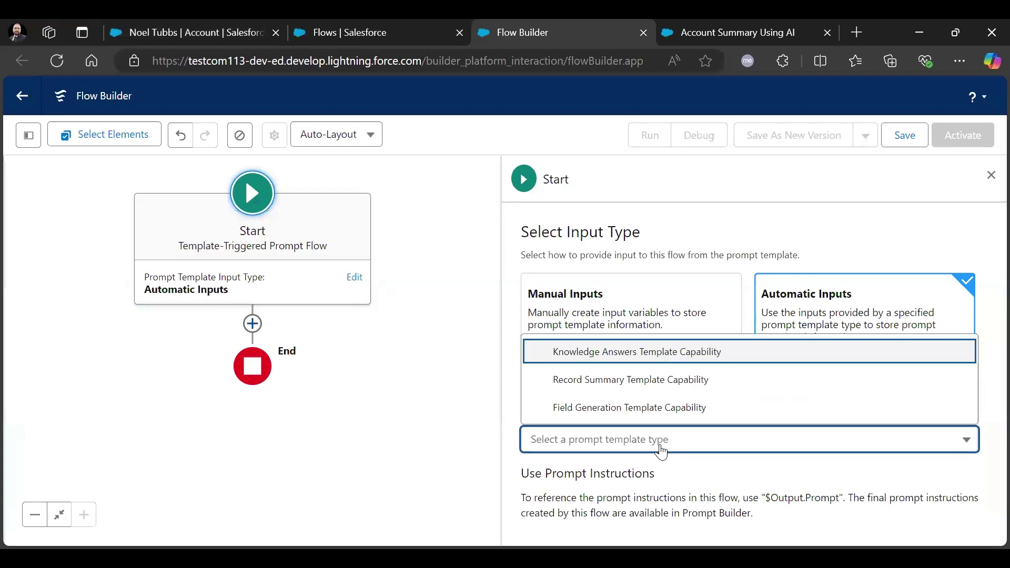
click(648, 415)
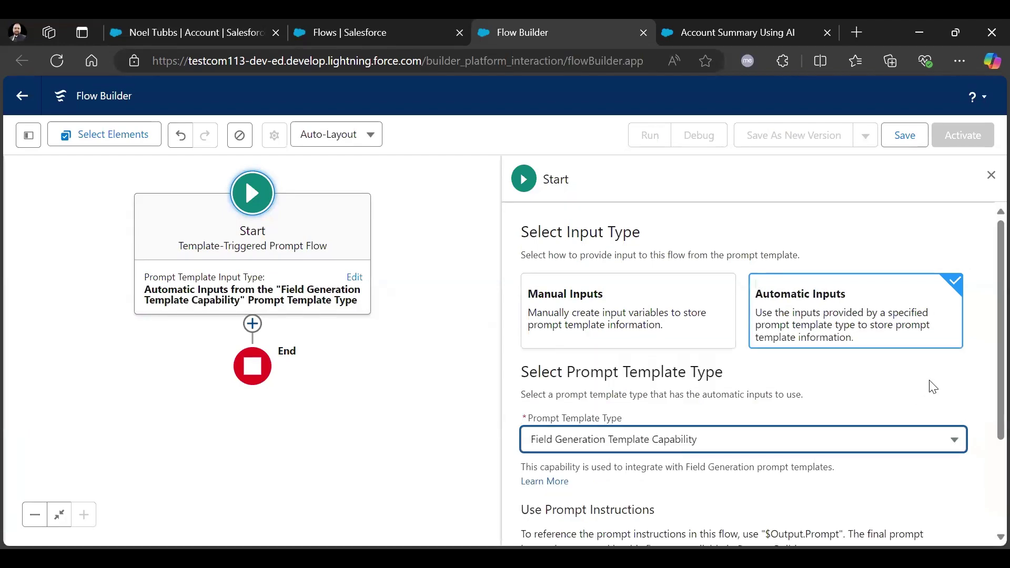
scroll(928, 383, down, 3)
click(631, 511)
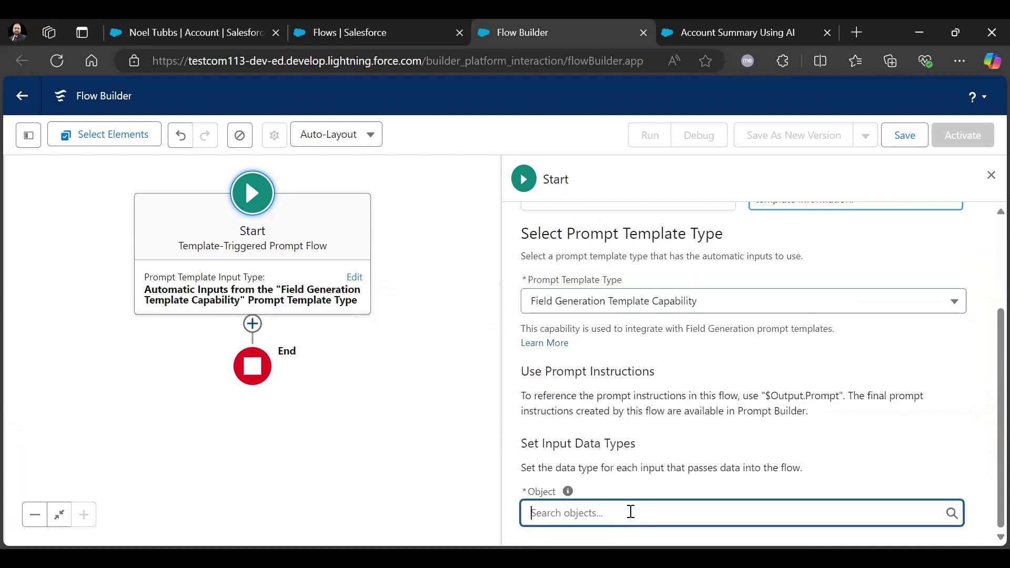
text(acc)
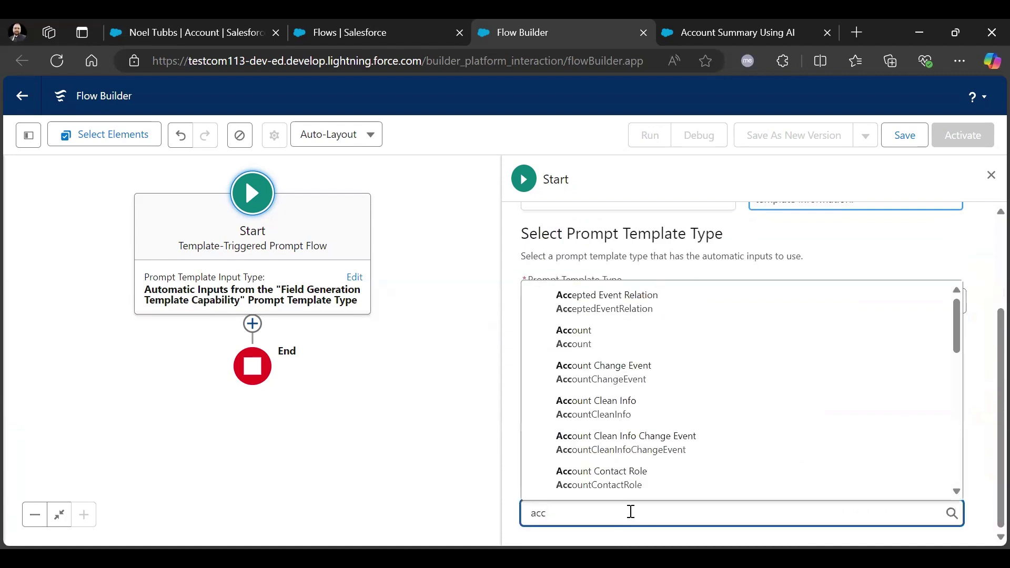
click(604, 348)
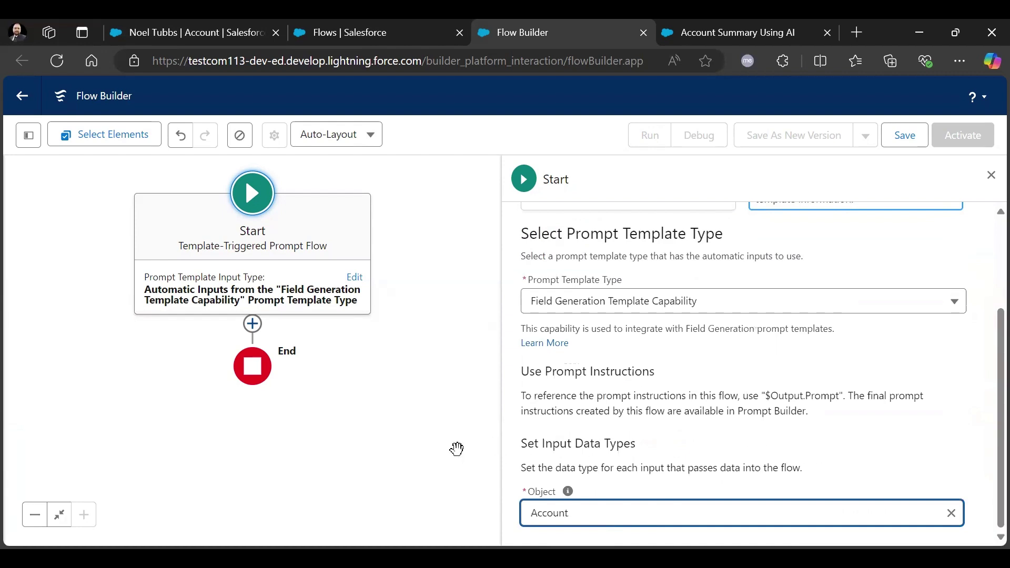
click(456, 448)
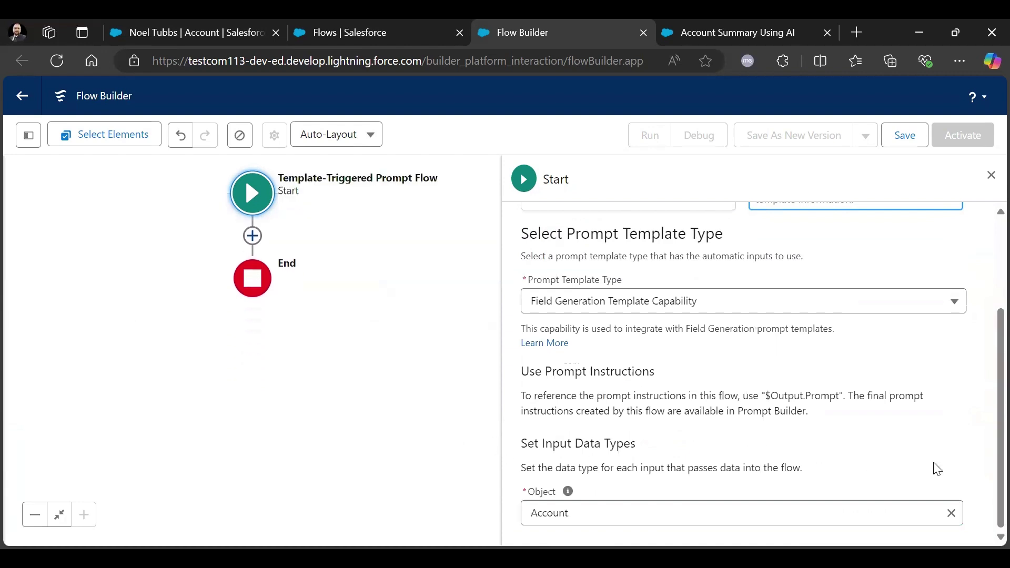
- Add a Get Records element after the Start element
key(ctrl+minus)
key(ctrl+minus)
click(202, 204)
scroll(200, 369, down, 5)
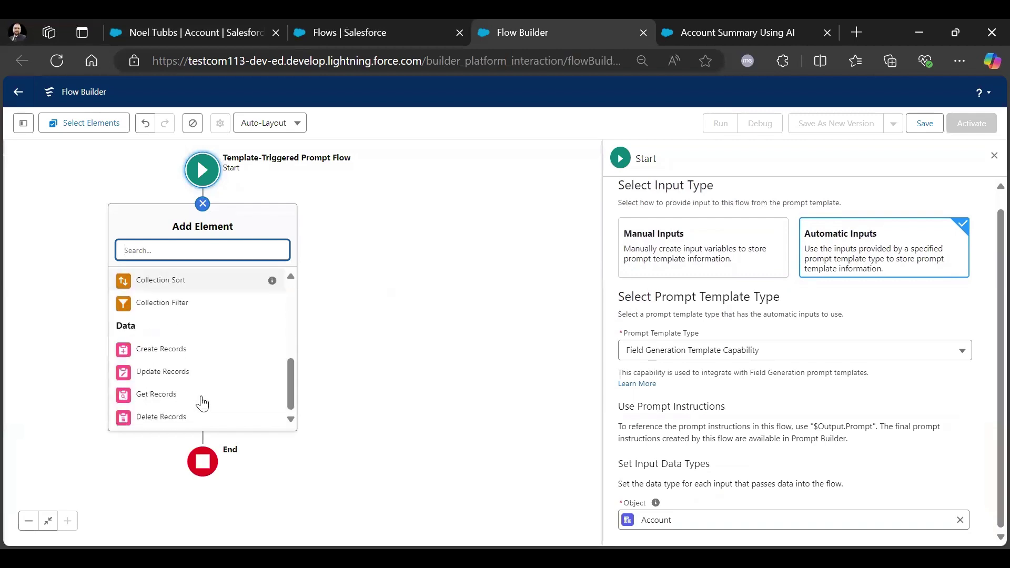
click(156, 394)
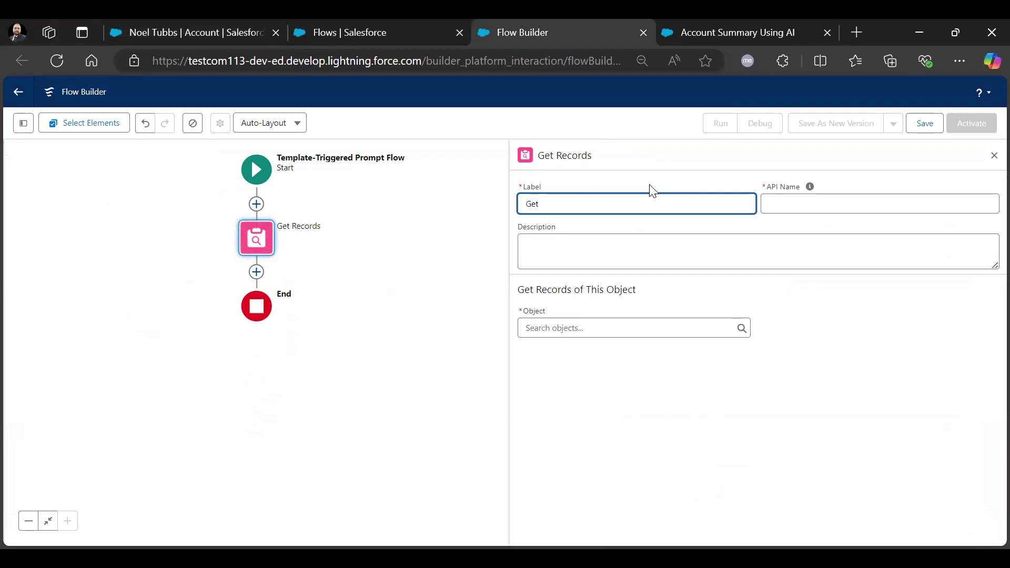
- Label it Get Cases, describe it as fetching an account's related cases, and query Case records
key(BackSpace)
text(Case)
key(Tab)
key(Tab)
key(Tab)
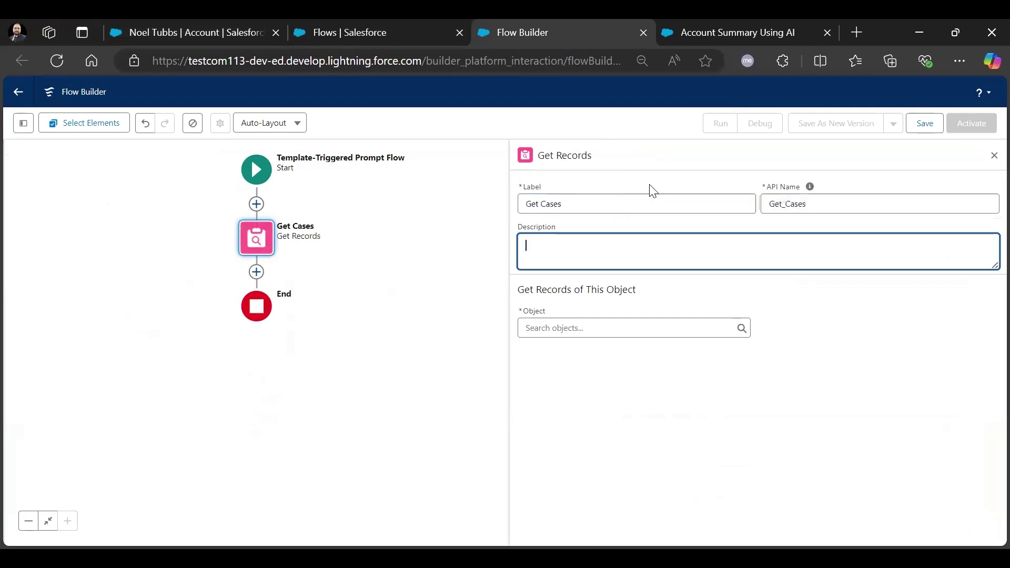
text(Fetch)
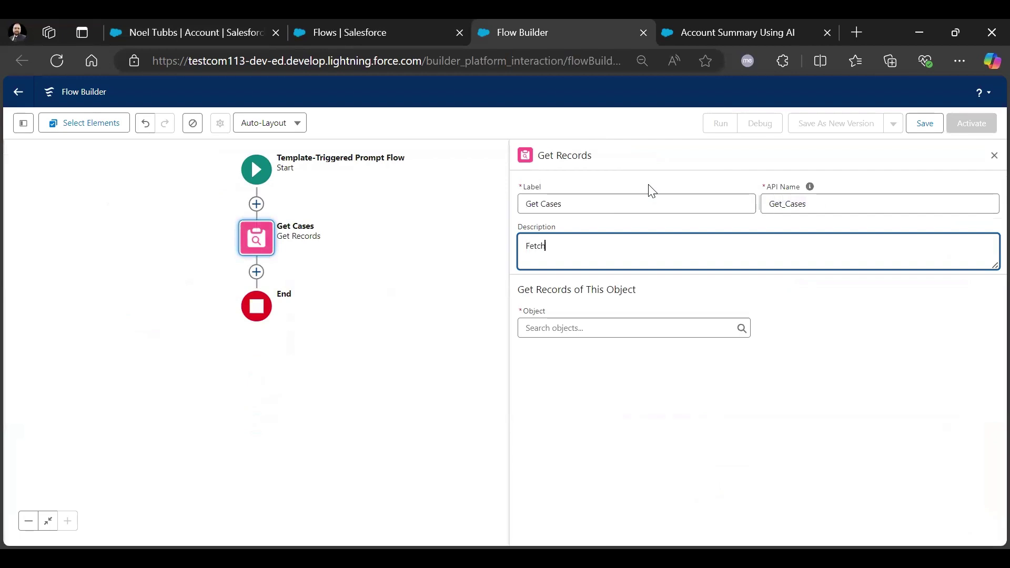
text( the related cases of an account)
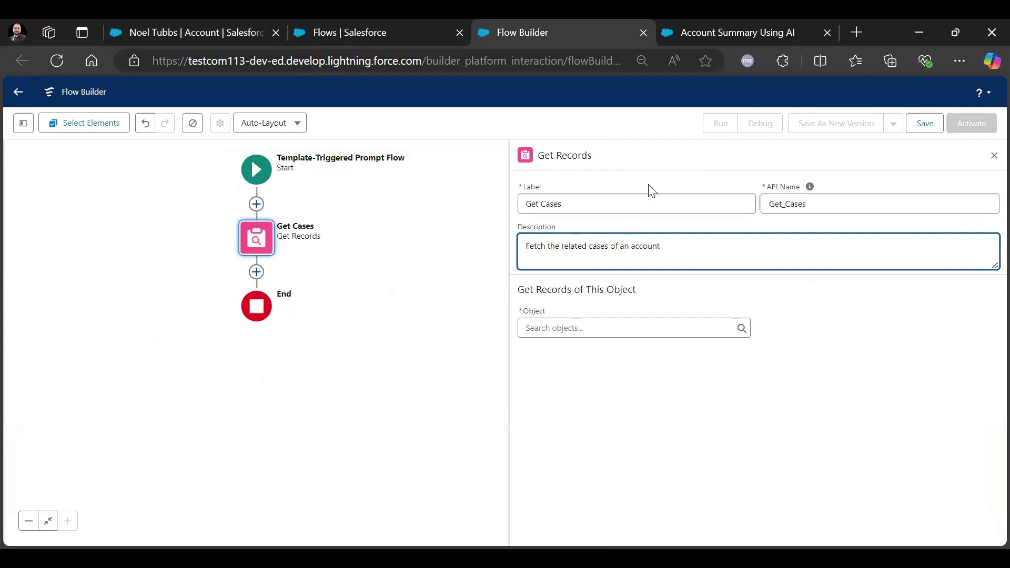
key(Tab)
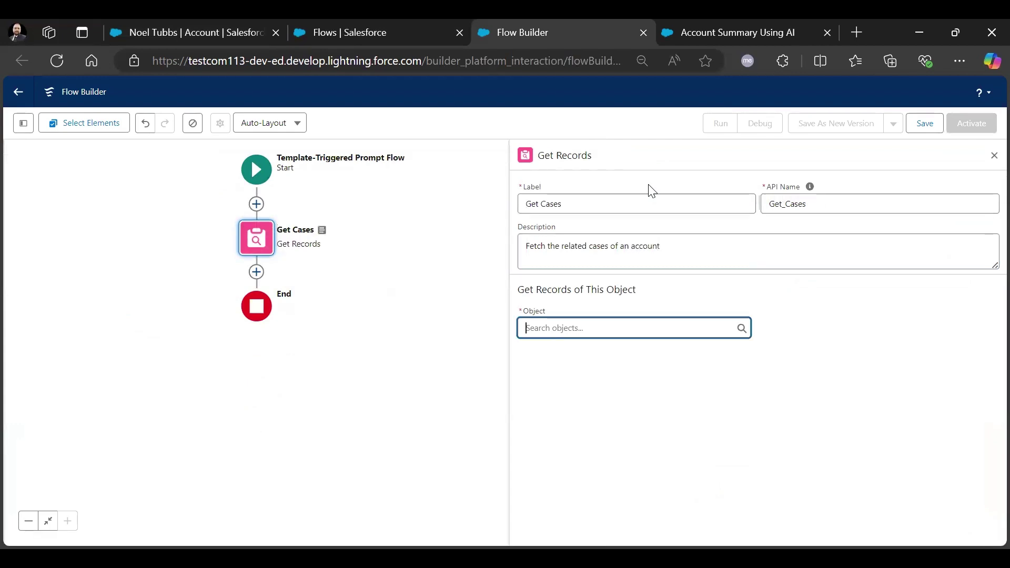
text(Case)
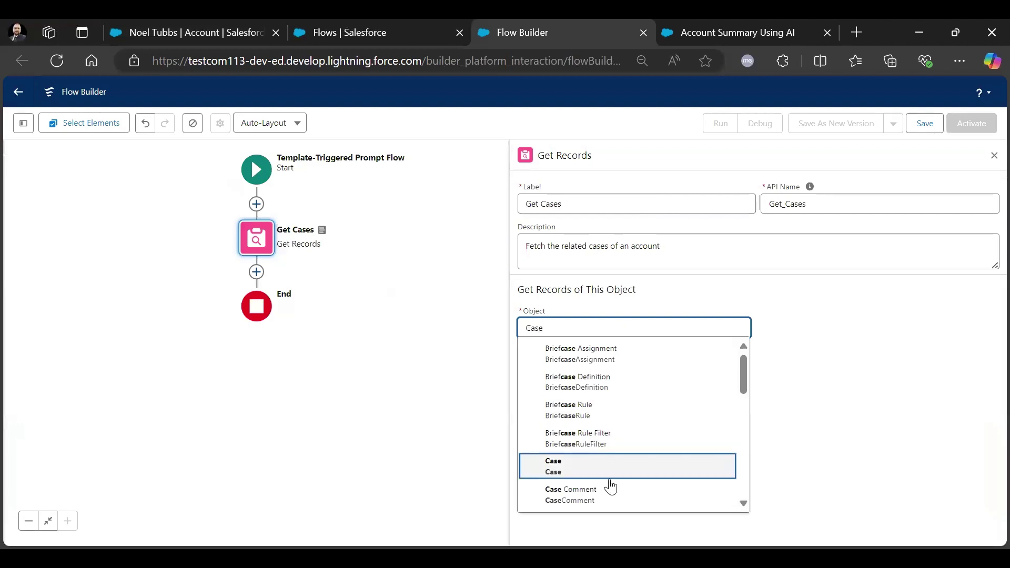
click(610, 474)
scroll(625, 448, down, 3)
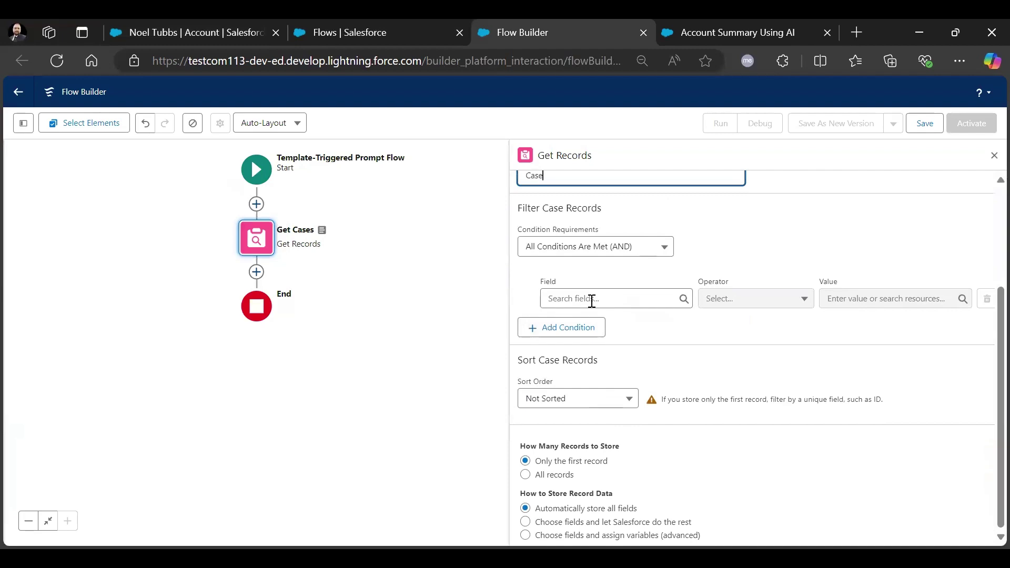
- Filter Get Cases where AccountId equals $Input > RelatedEntity > Id, storing all records
click(592, 301)
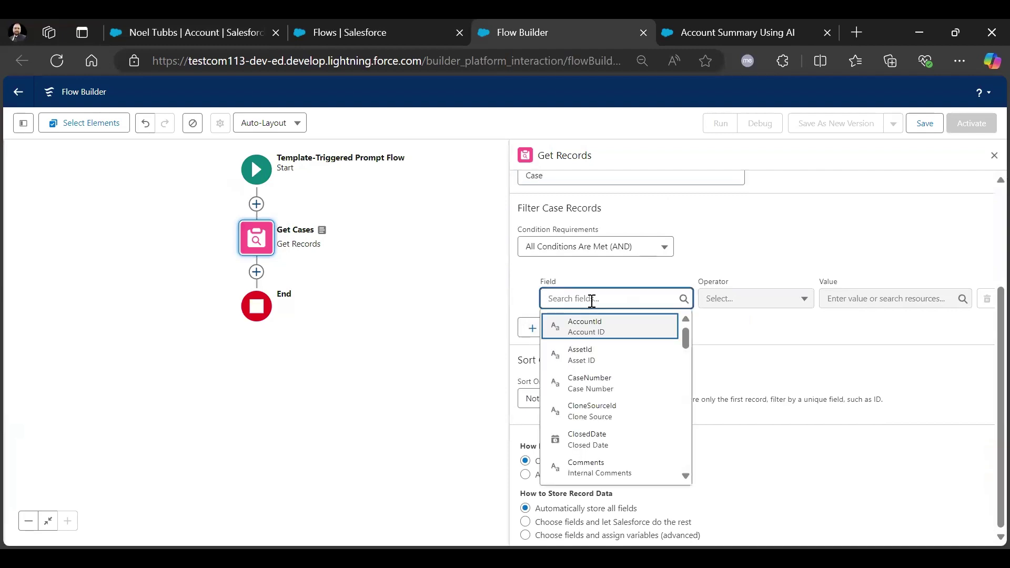
click(615, 333)
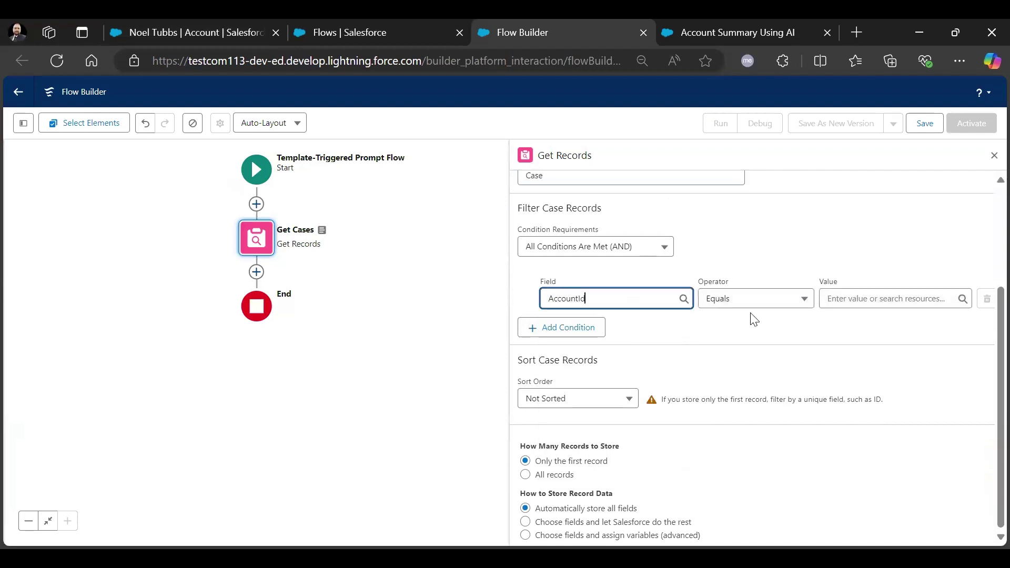
click(862, 301)
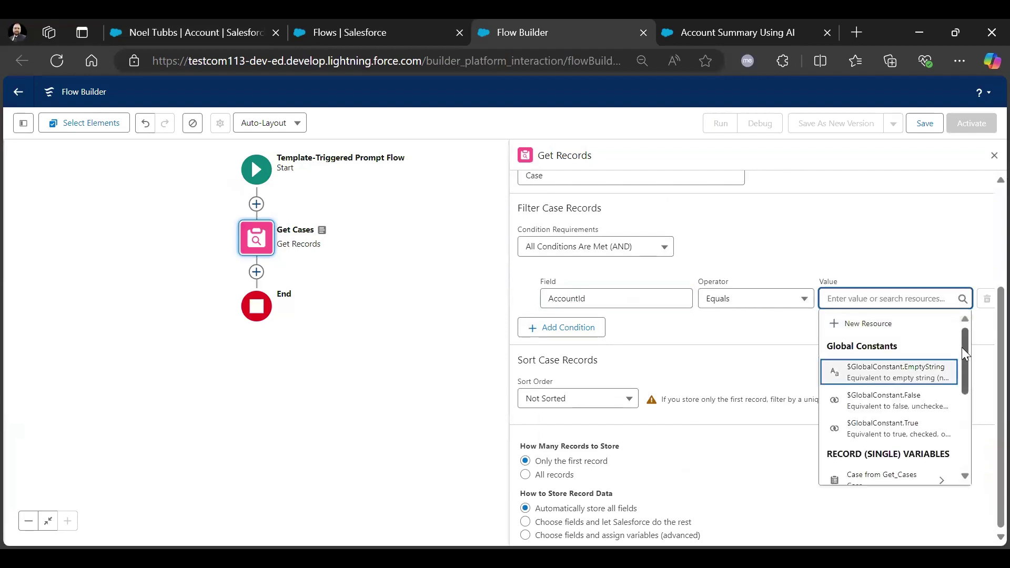
drag(962, 347, 968, 412)
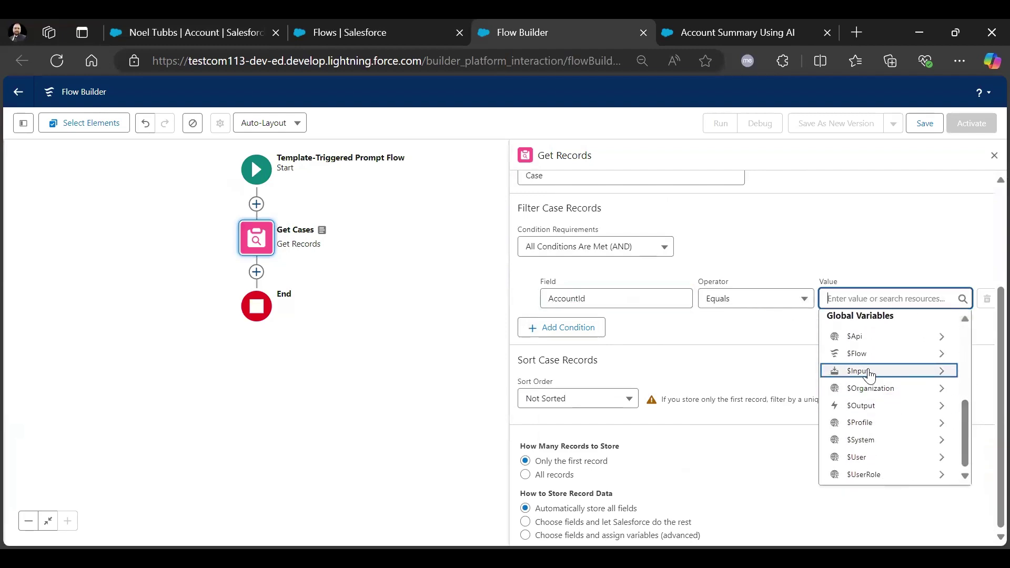
click(876, 369)
click(872, 331)
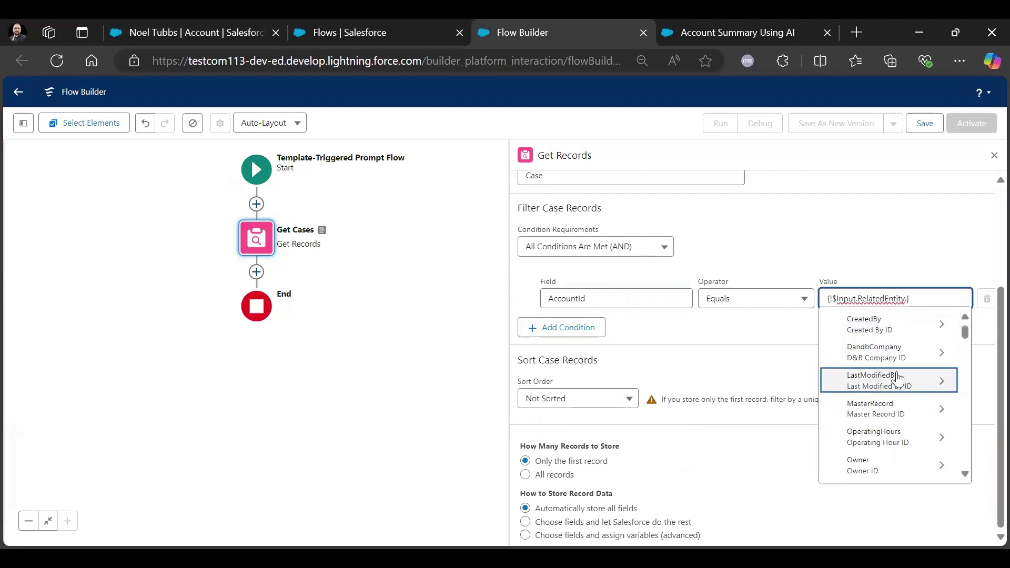
scroll(898, 379, down, 5)
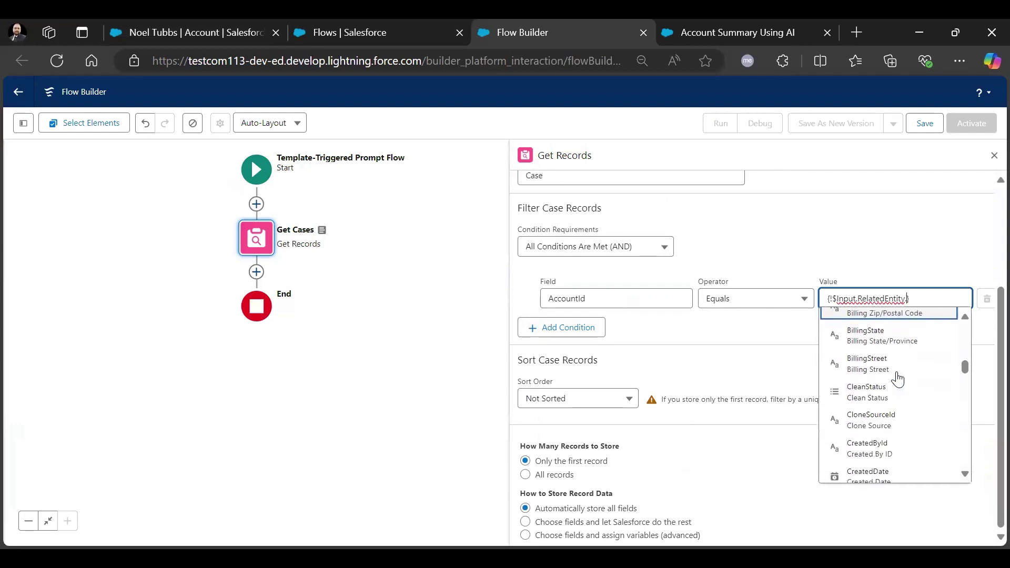
text(id)
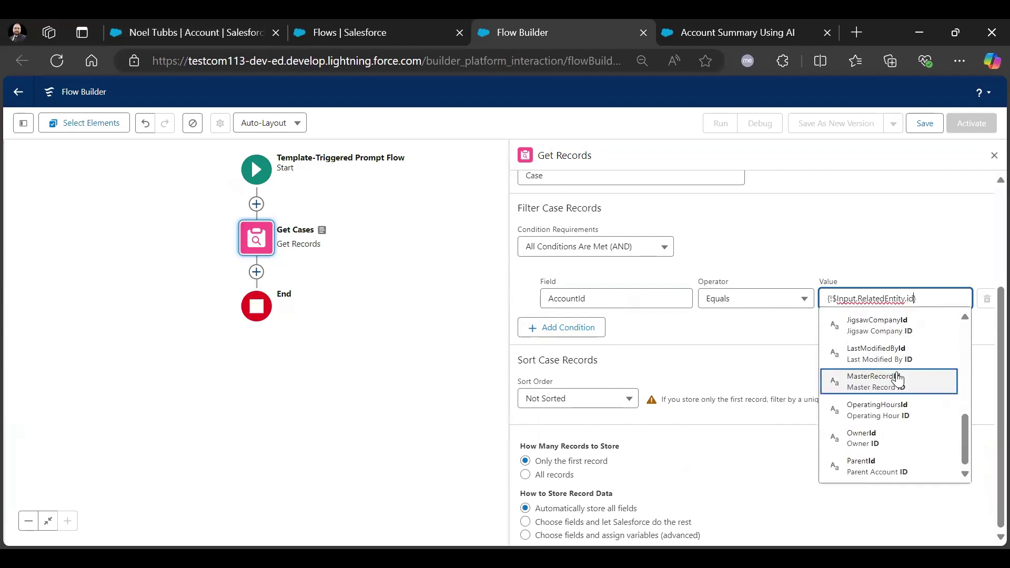
scroll(907, 466, up, 3)
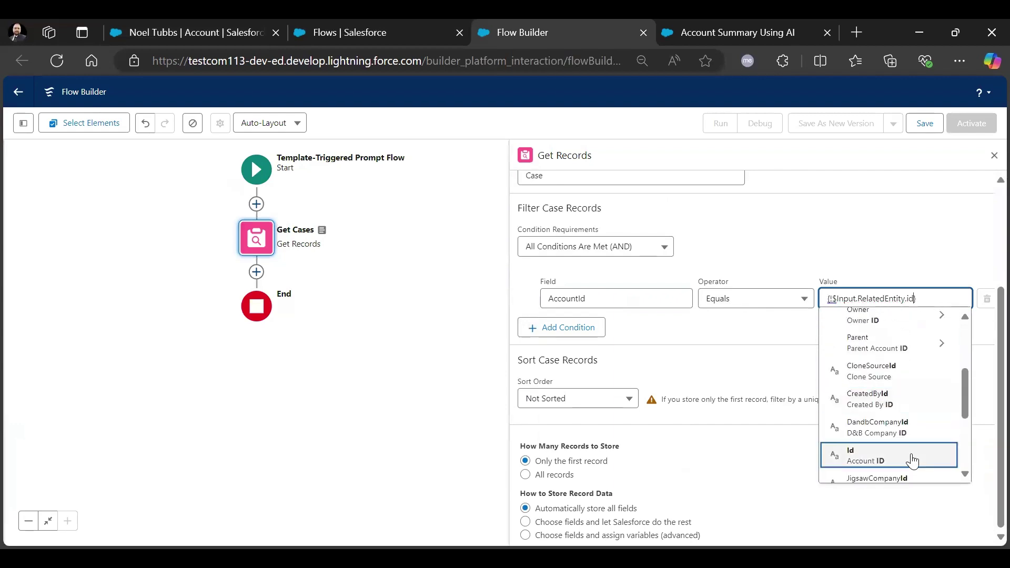
click(883, 460)
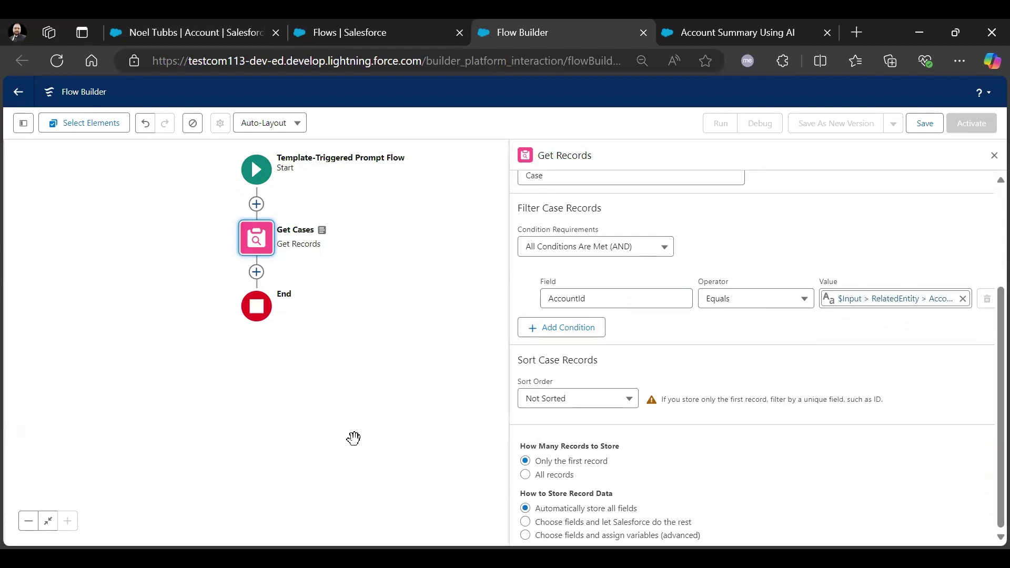
click(525, 475)
- Add a Loop element below Get Cases
scroll(899, 469, up, 1)
scroll(899, 470, down, 1)
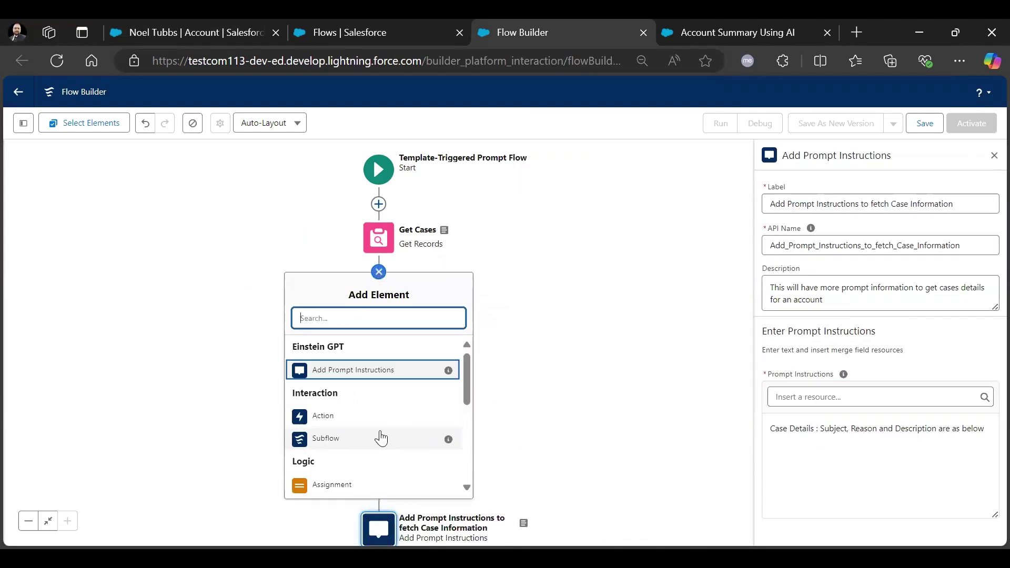
scroll(379, 435, down, 5)
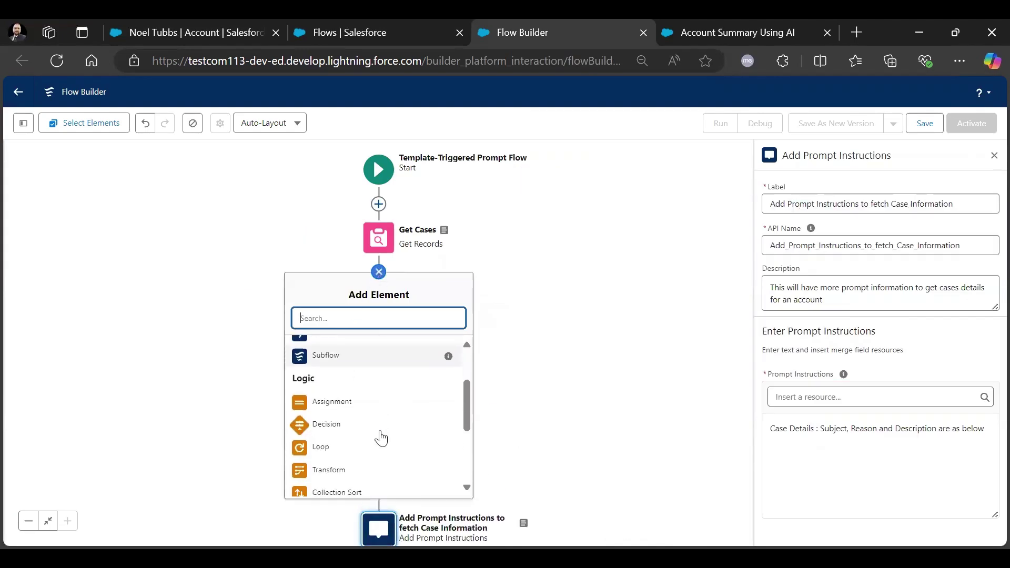
click(322, 372)
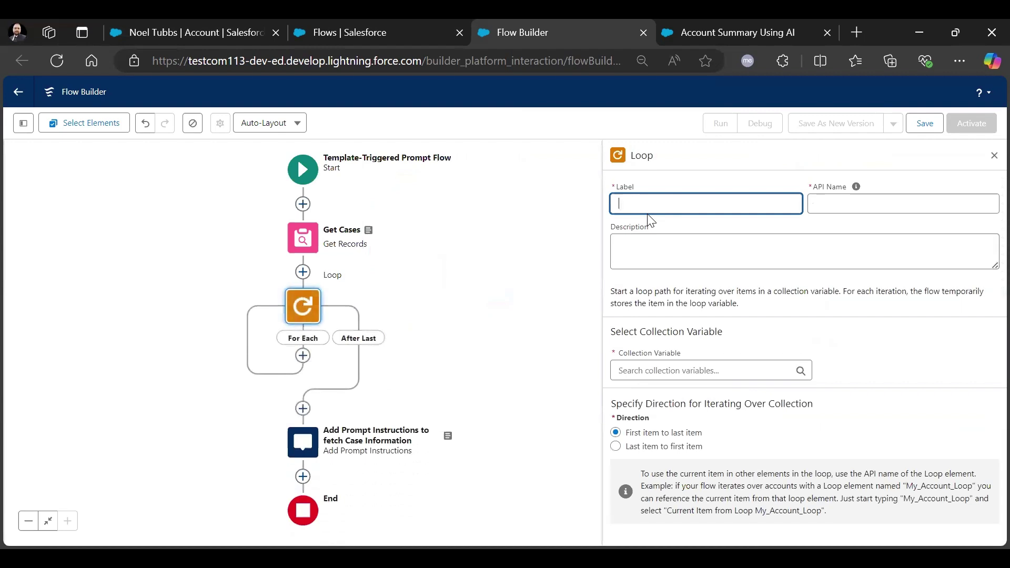
- Label the loop 'Loop Over Cases' and iterate over the Cases from Get Cases collection
text(Loop Over Cases)
key(Tab)
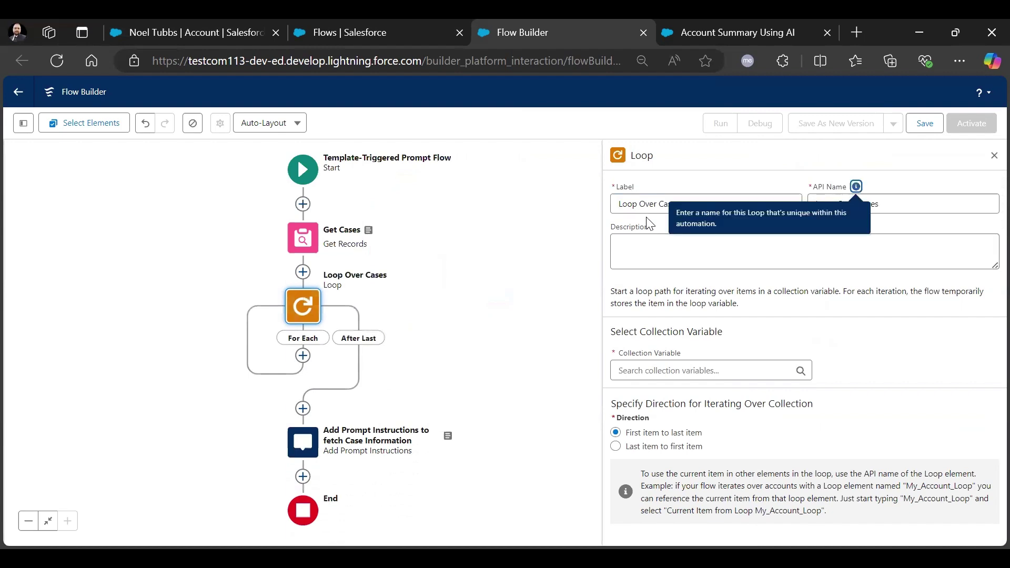
click(768, 288)
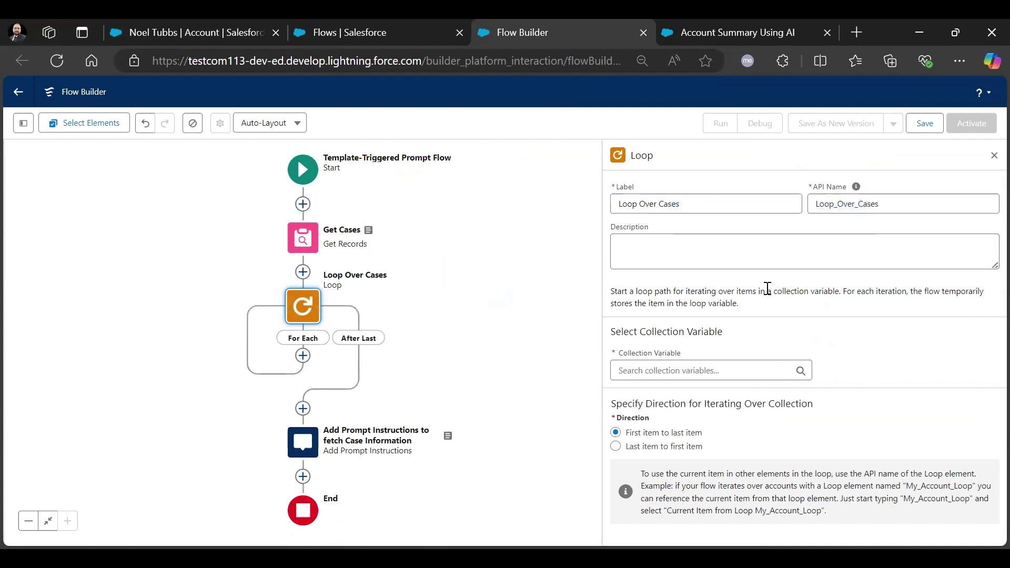
click(706, 371)
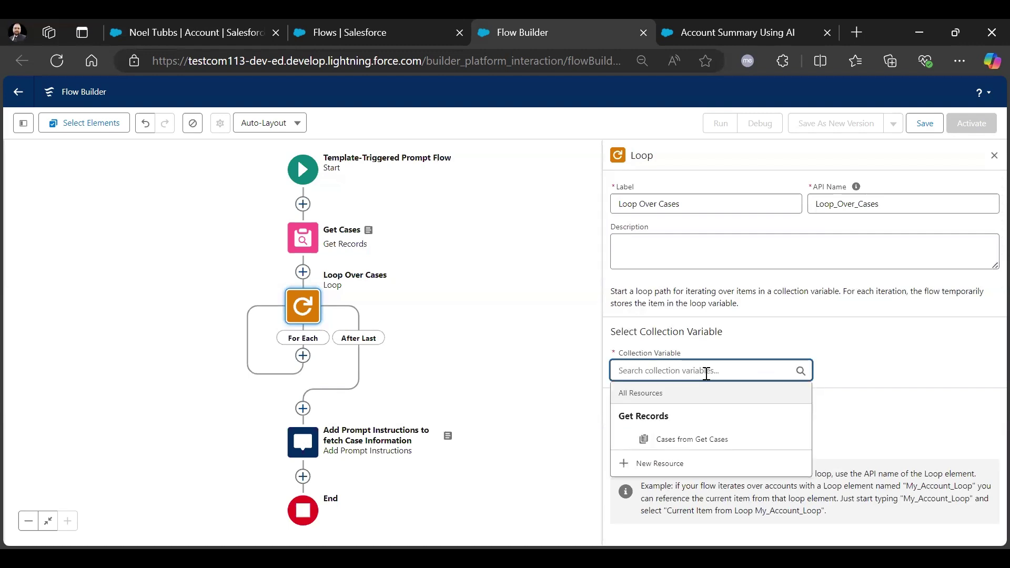
click(705, 450)
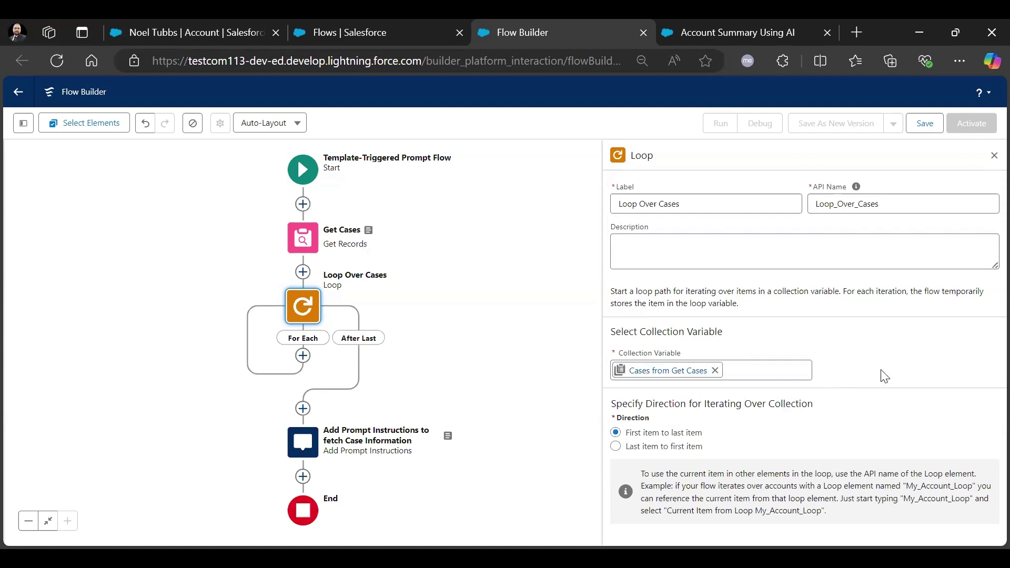
- Insert {!Loop_Over_Cases.Subject} into the prompt instructions on its own line below the Case Details text
double_click(318, 427)
click(844, 399)
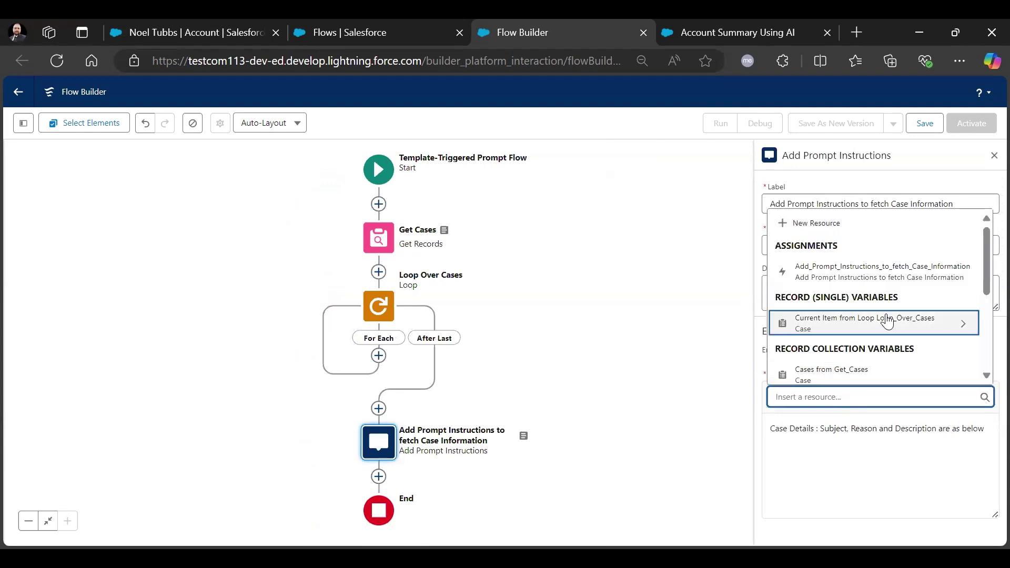
click(887, 321)
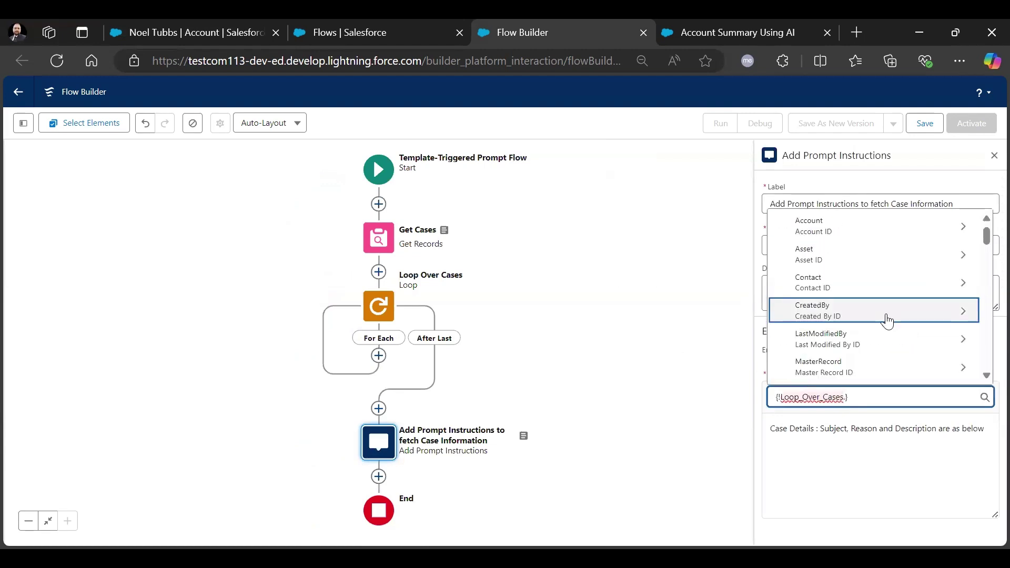
text(Su)
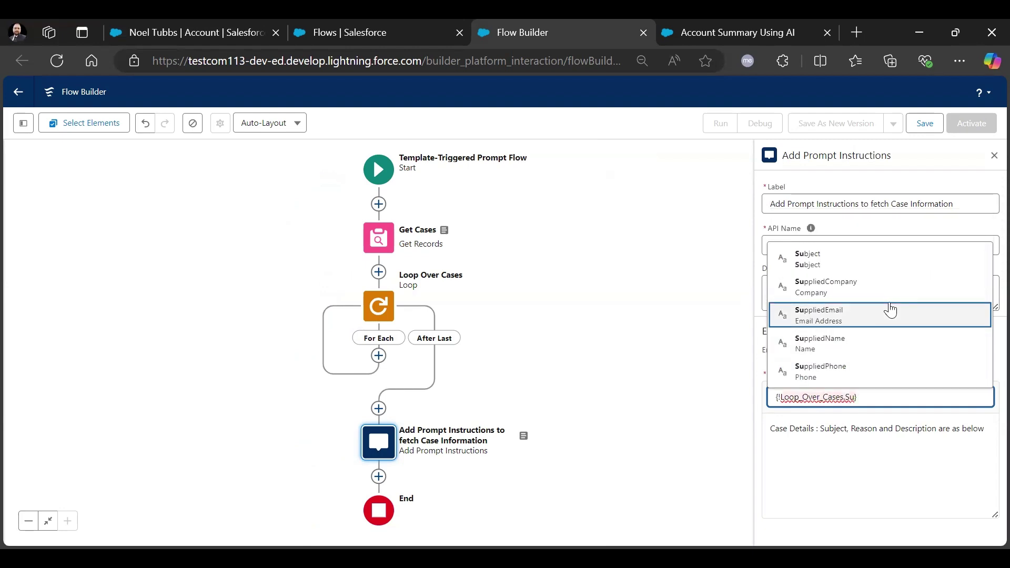
click(852, 260)
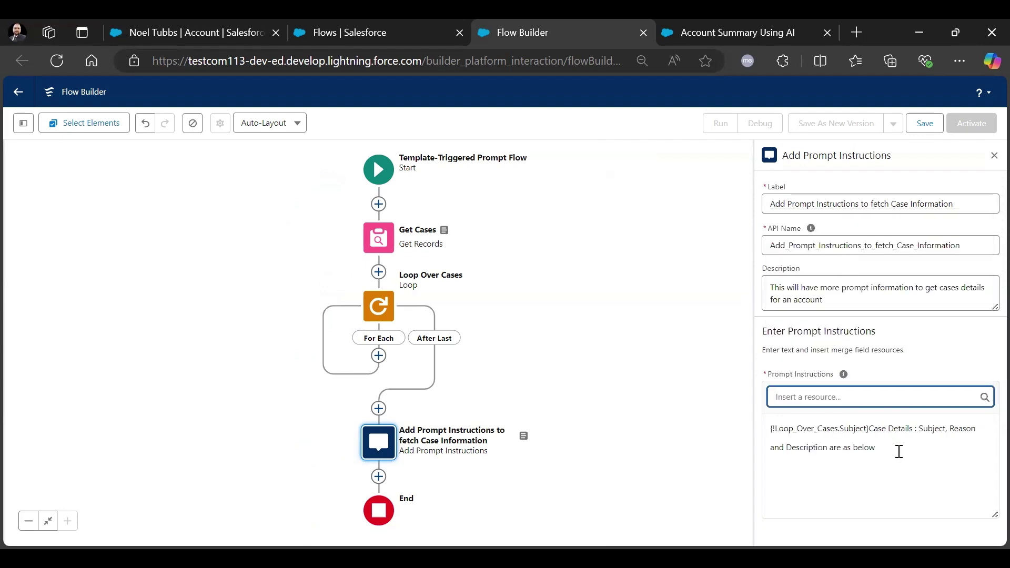
click(869, 429)
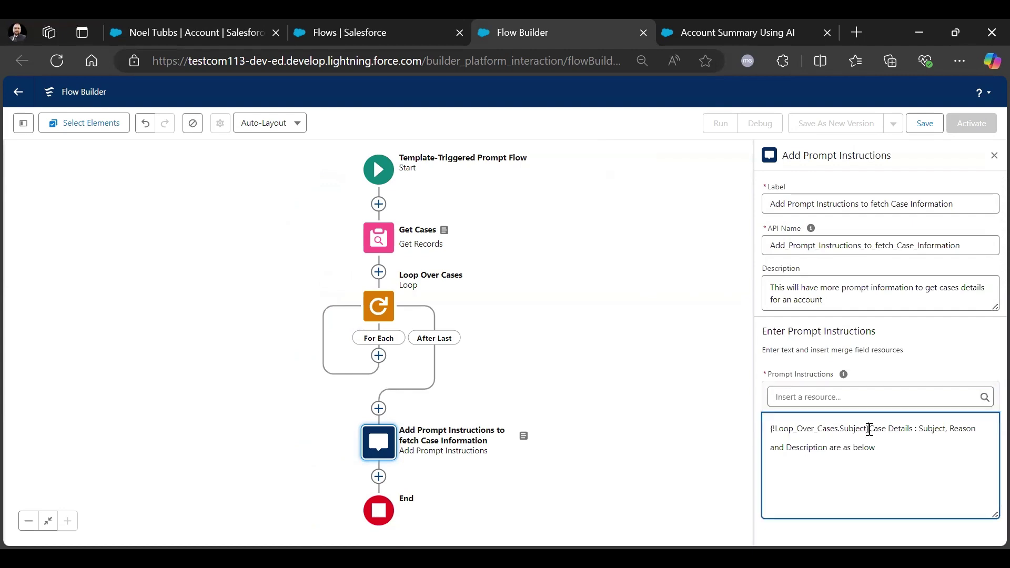
drag(869, 429, 771, 432)
key(ctrl+c)
key(BackSpace)
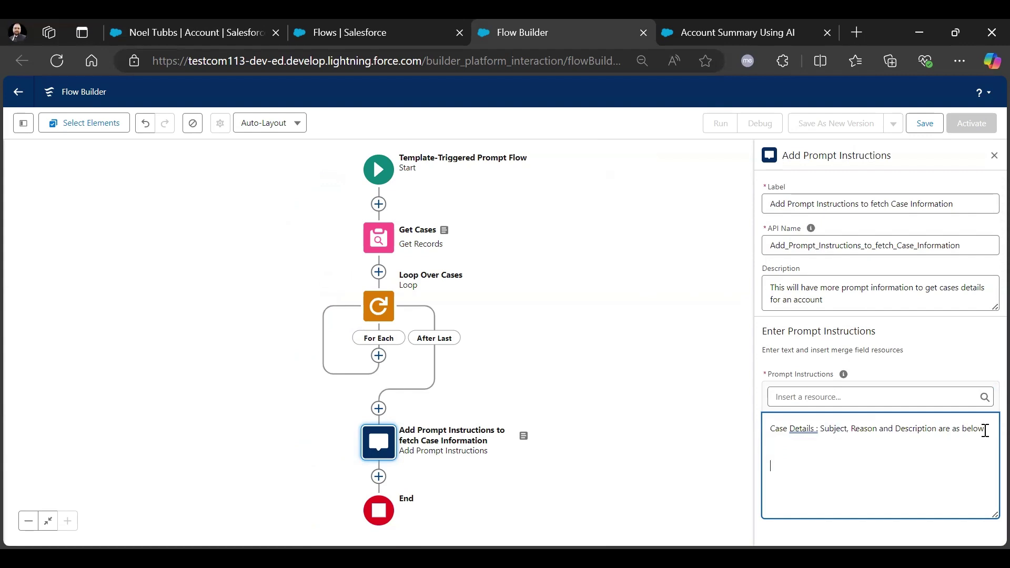
key(ctrl+v)
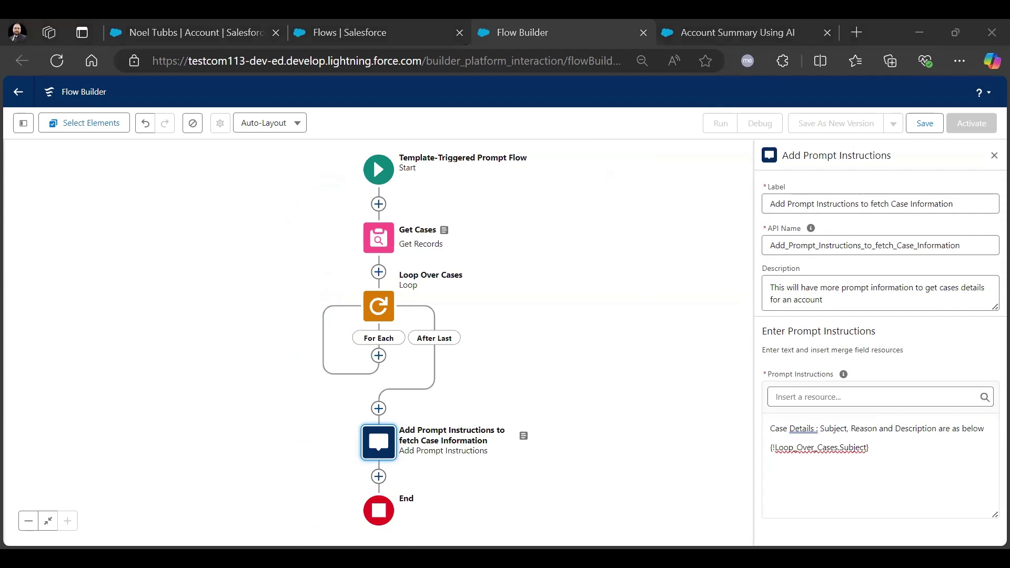
- Insert the looped case's Reason merge field after Subject
click(896, 461)
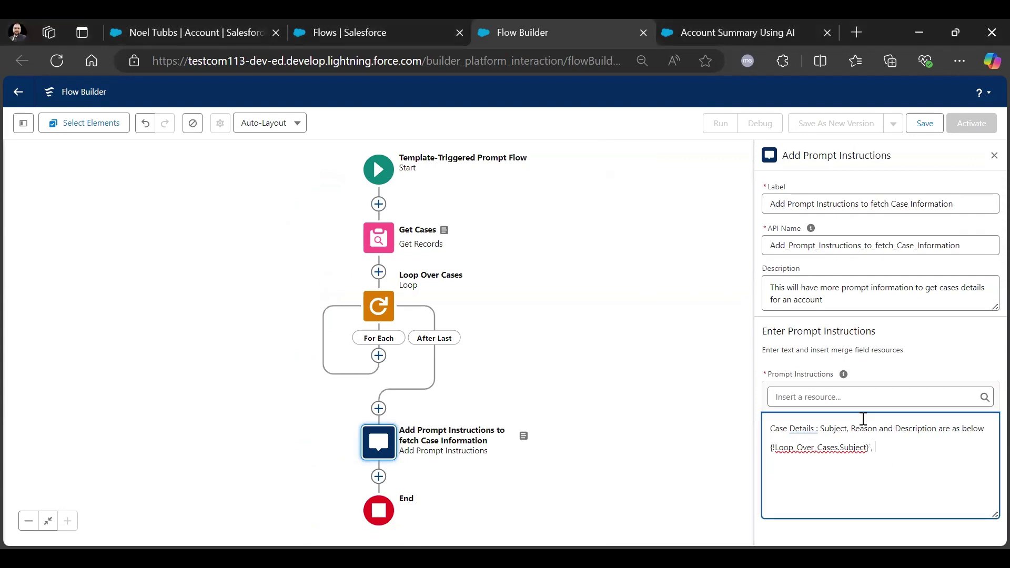
click(845, 398)
click(863, 325)
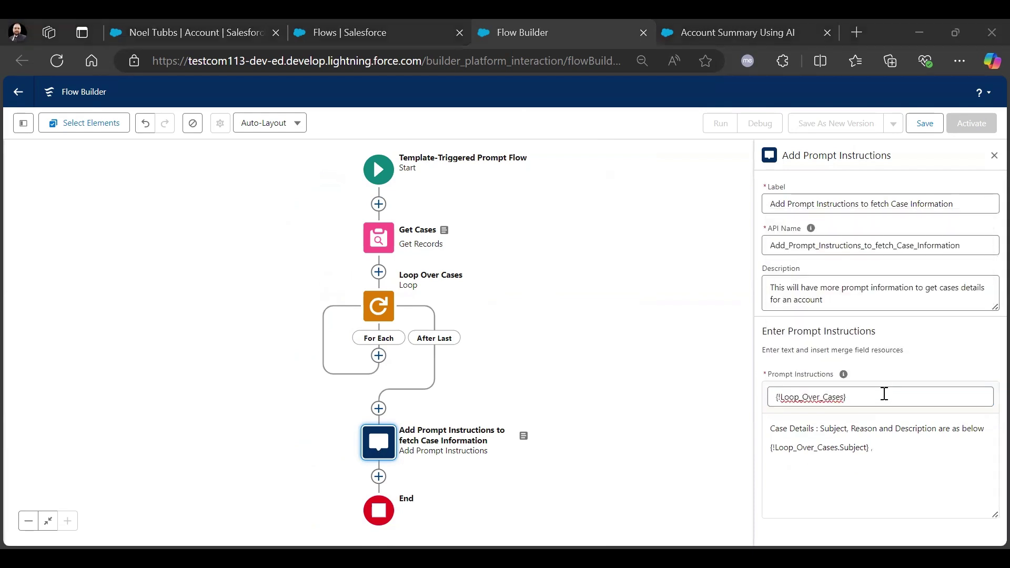
click(892, 456)
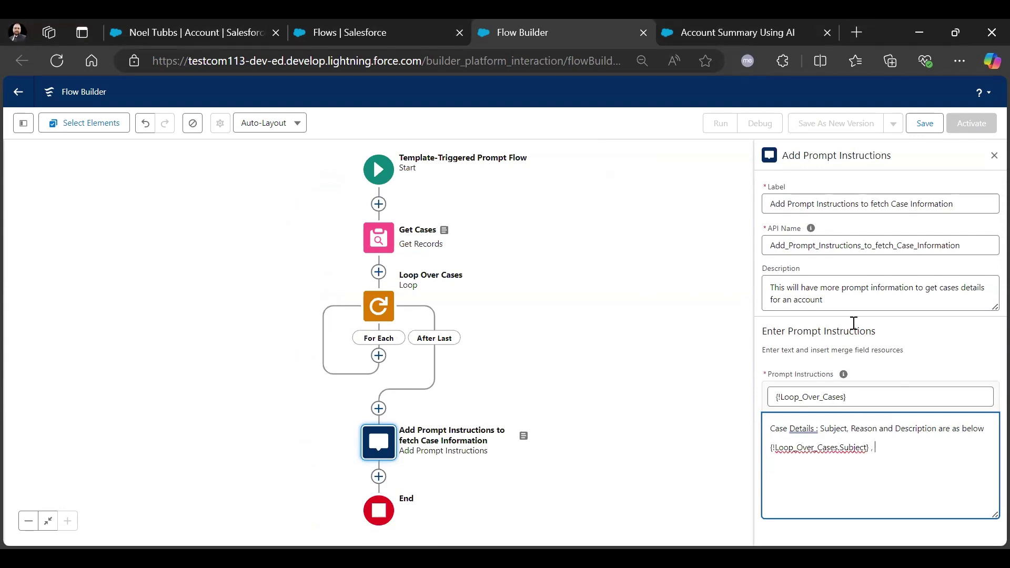
click(869, 395)
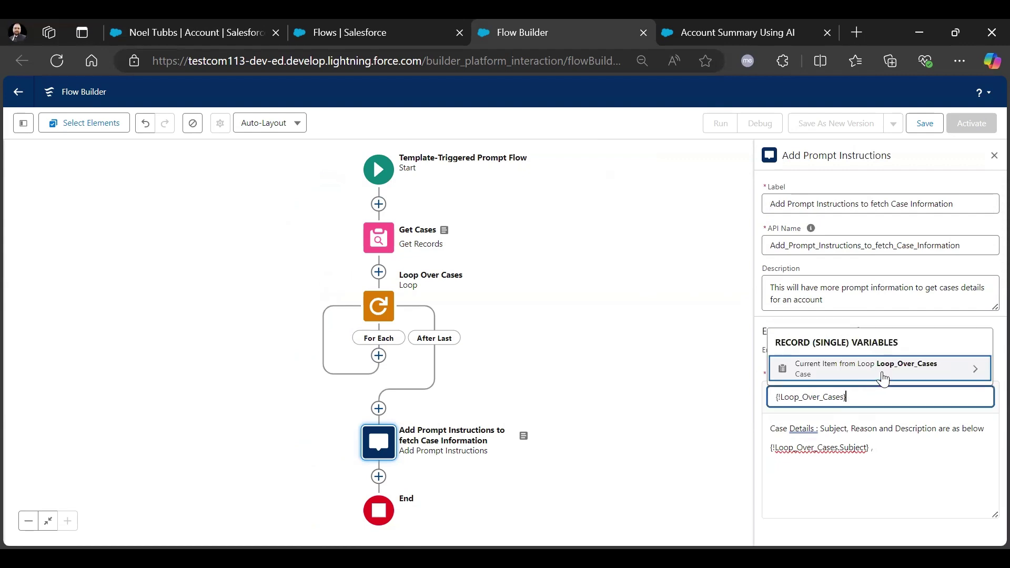
click(881, 369)
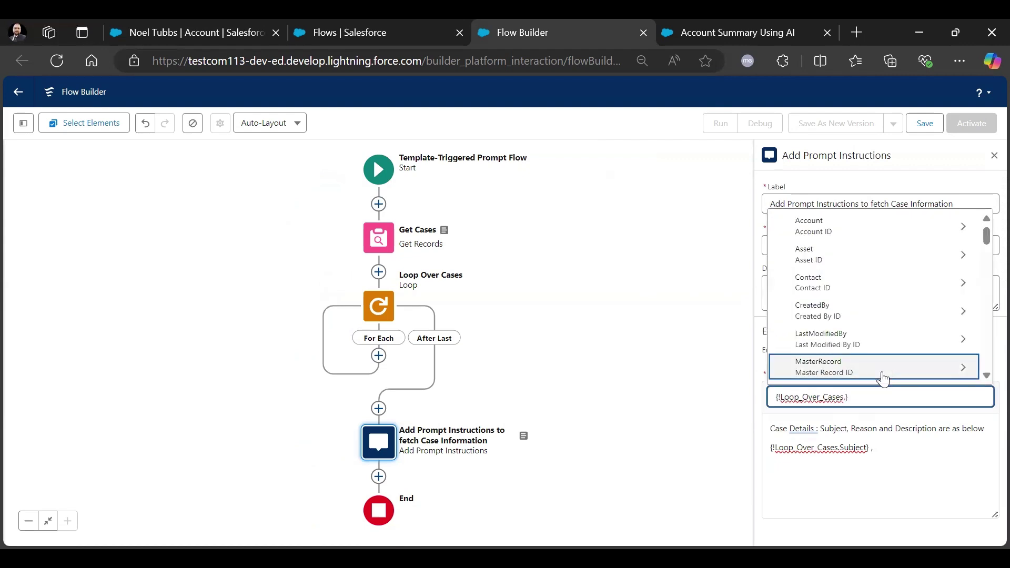
text(Rea)
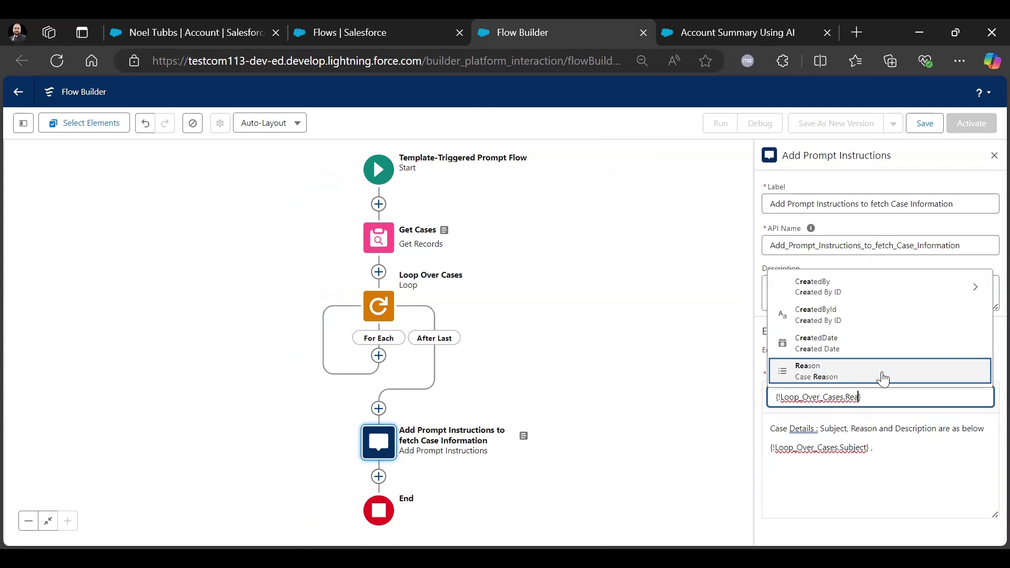
click(883, 378)
- Add a comma and insert the looped case's Description merge field
click(986, 454)
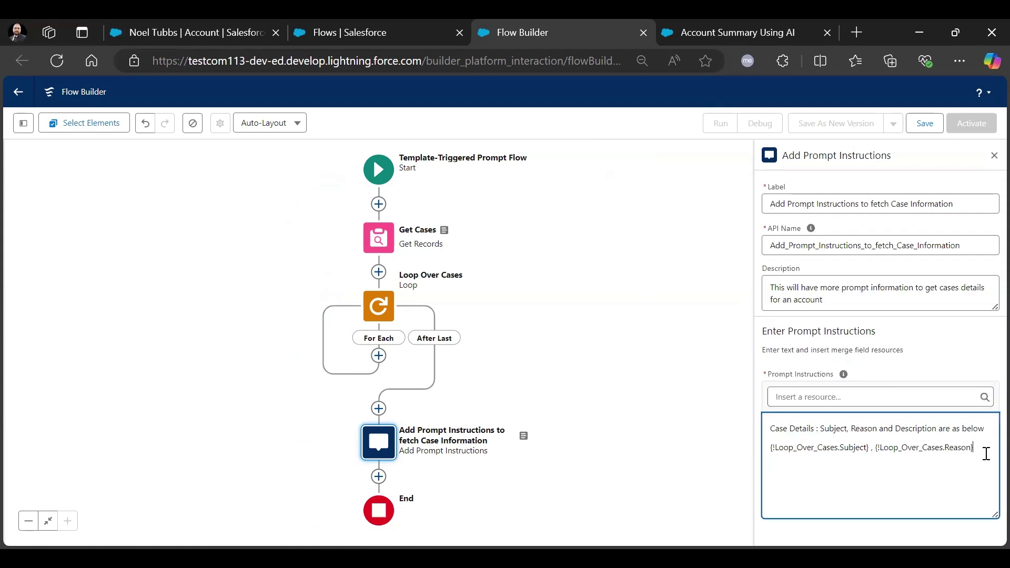
text(,)
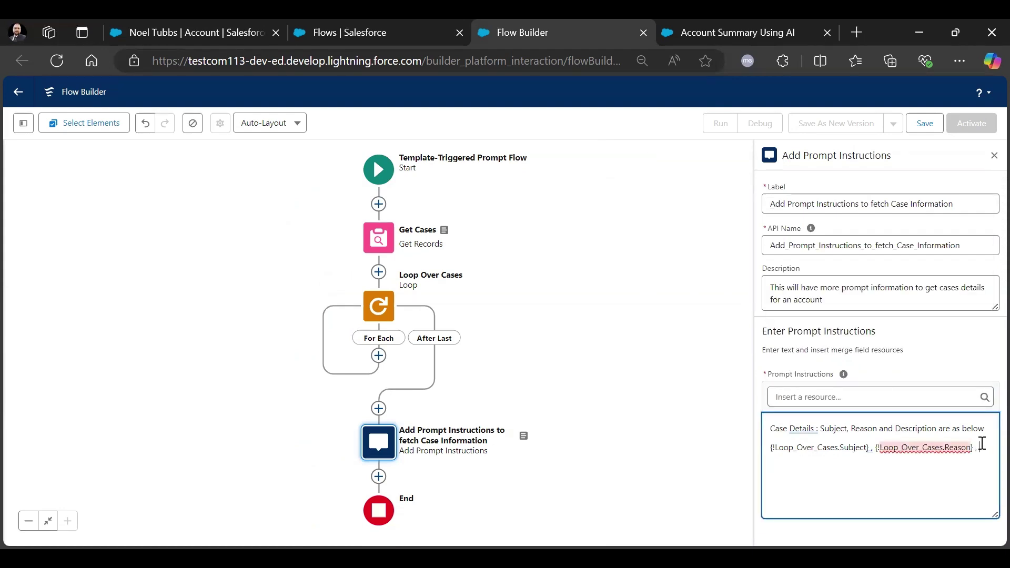
click(871, 397)
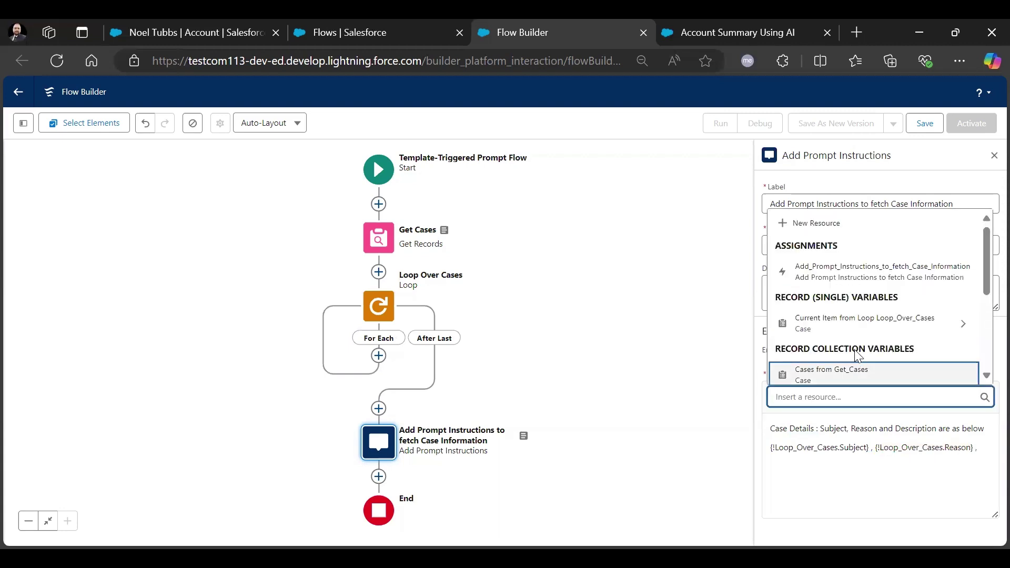
click(852, 323)
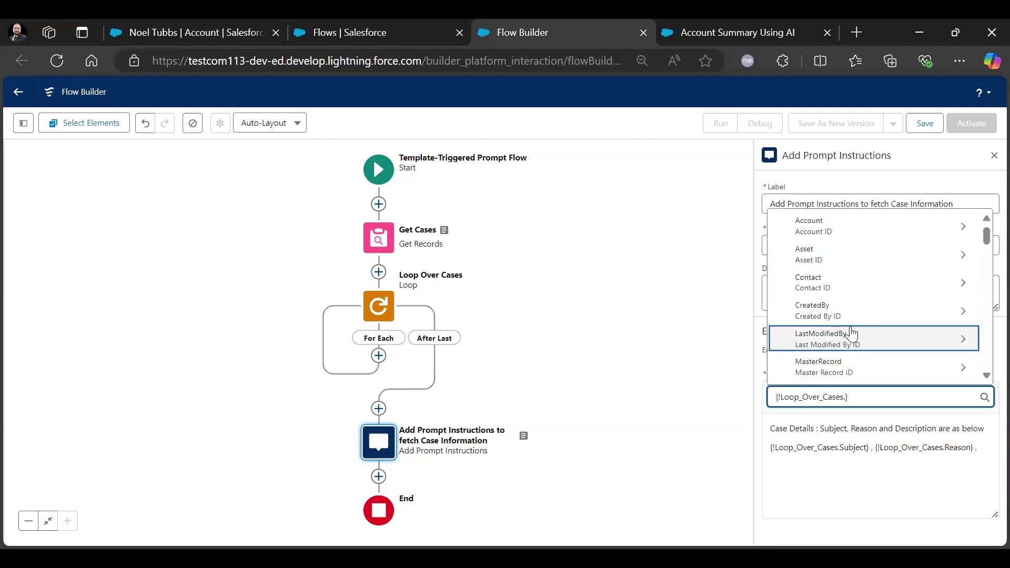
text(des)
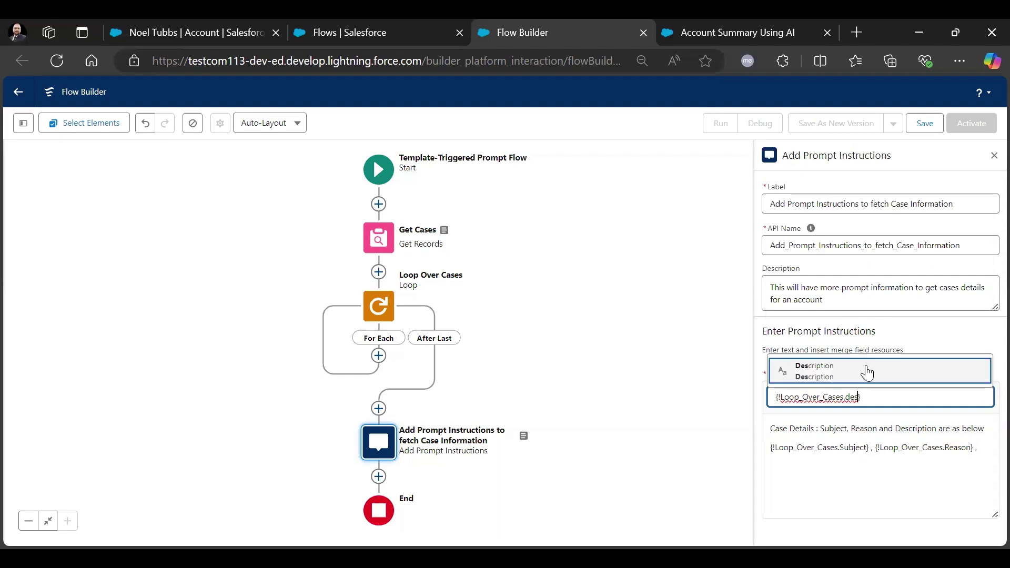
click(867, 373)
click(916, 478)
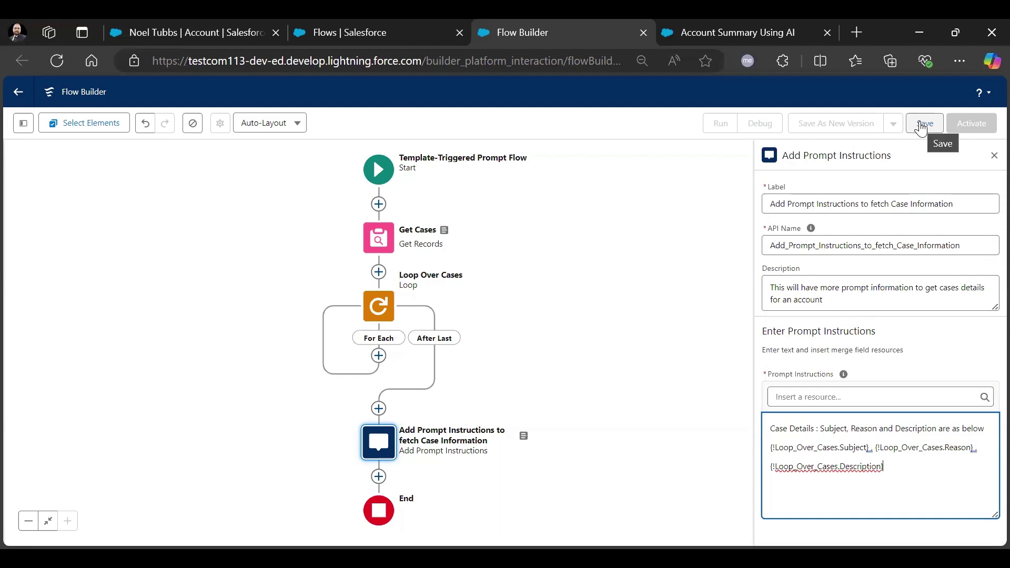
- Cut the Add Prompt Instructions element and paste it into the Loop Over Cases For Each branch
click(380, 445)
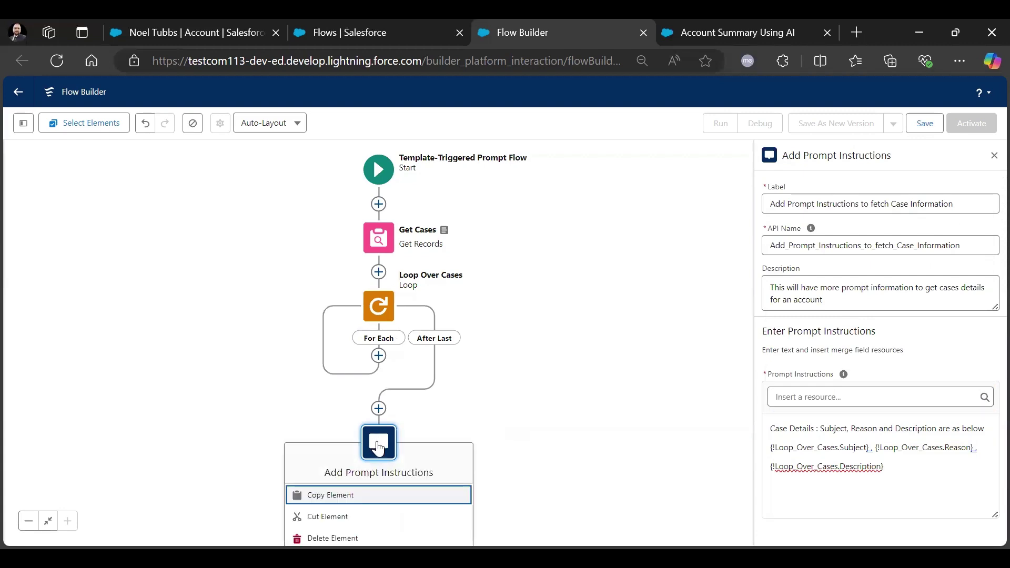
click(353, 515)
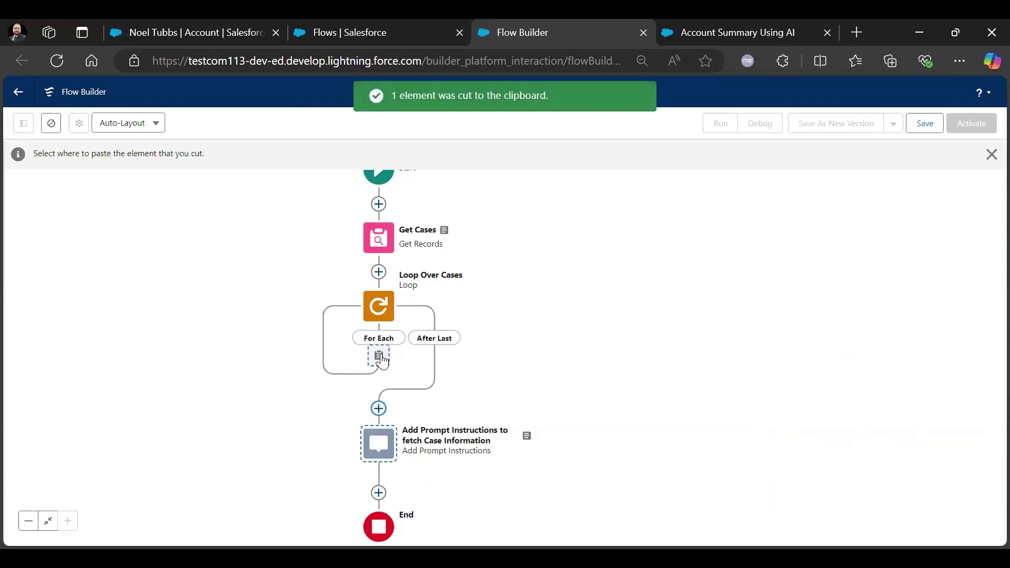
click(379, 357)
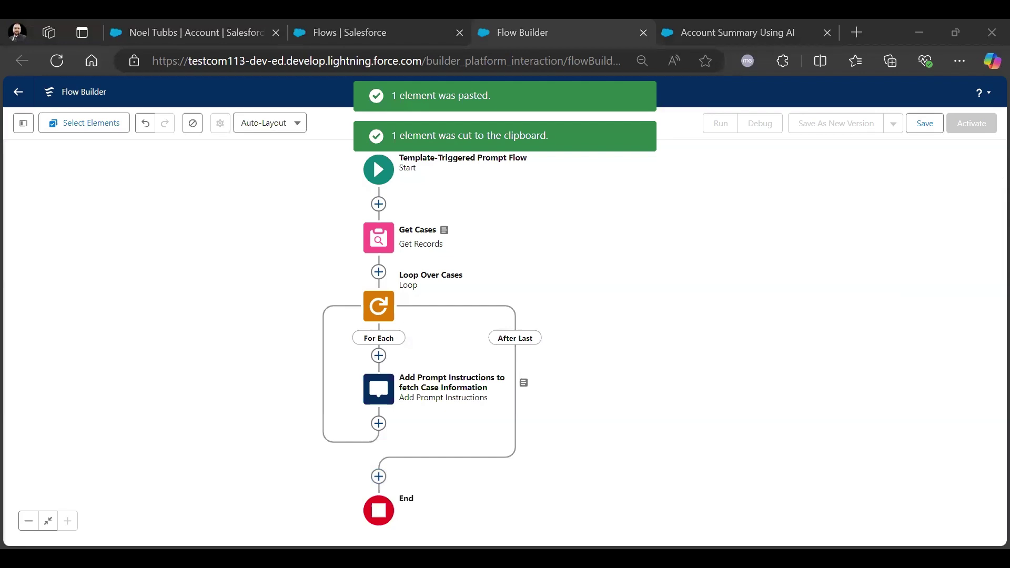
- Label the flow 'Add Instruction Using Flow' with a description about adding case prompt instructions
click(926, 125)
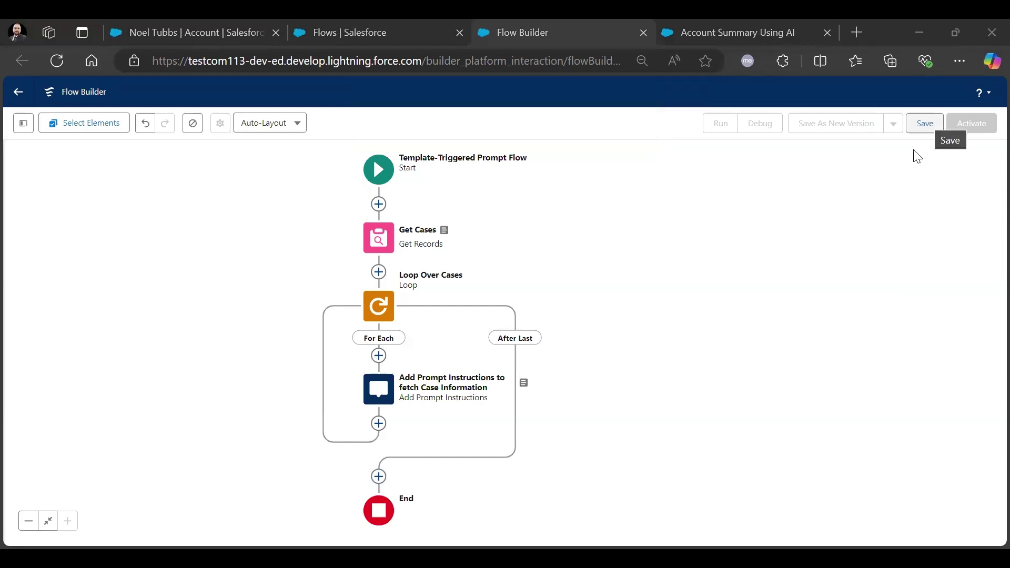
click(421, 266)
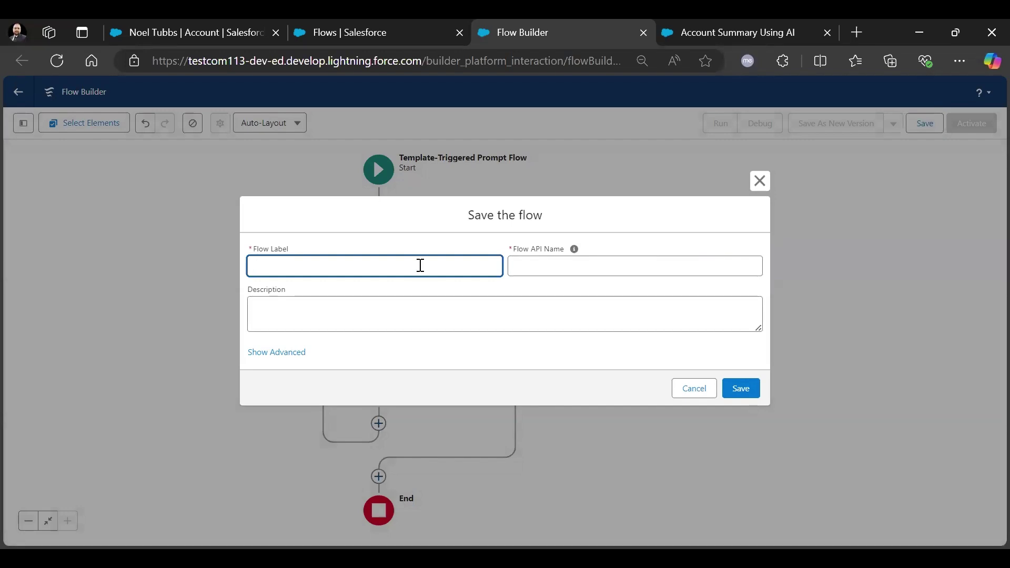
text(Add Instruction Using Flo)
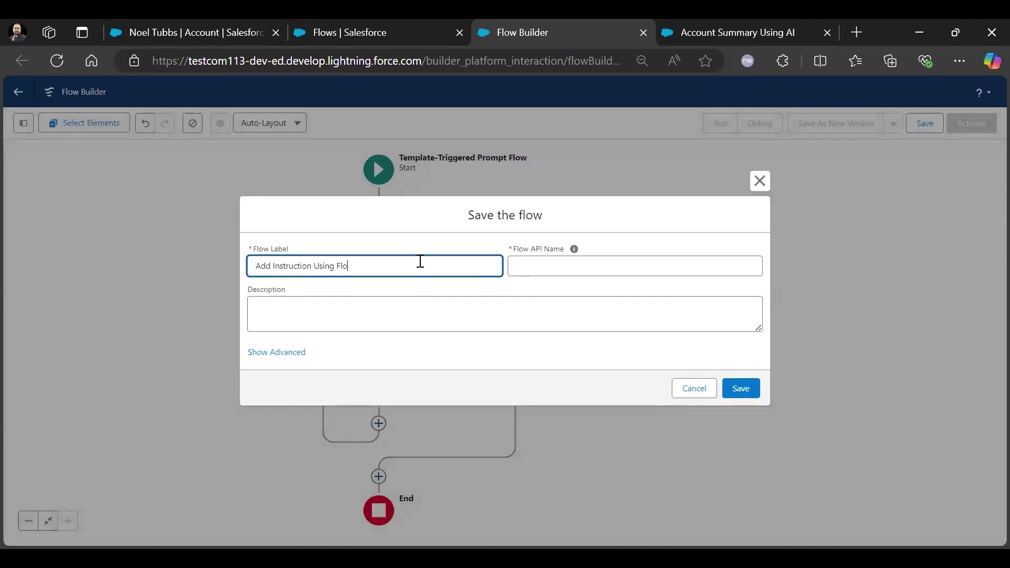
text(w)
key(Tab)
key(Tab)
key(Tab)
text(Th)
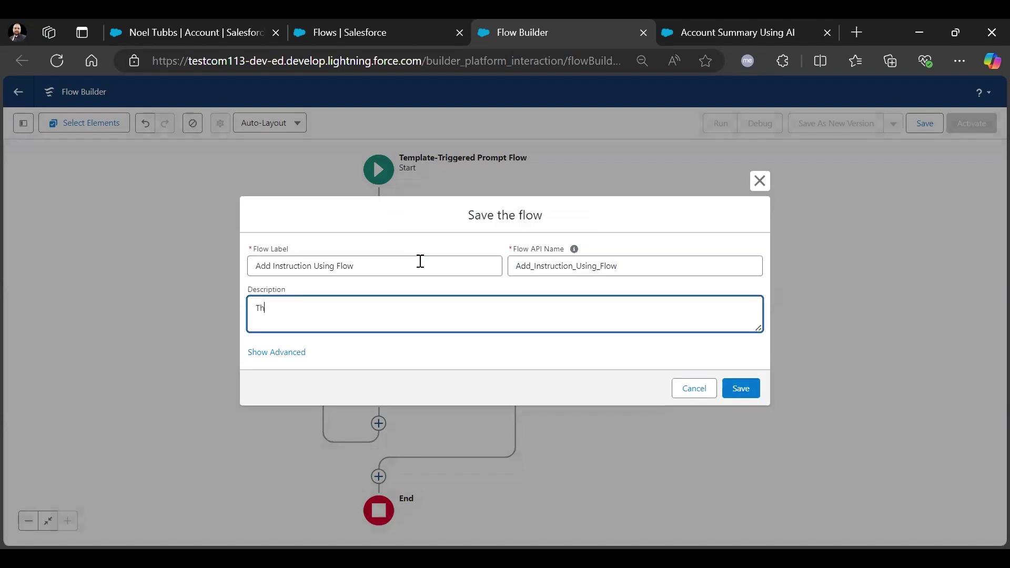
text(is flow will be called inside a prompt )
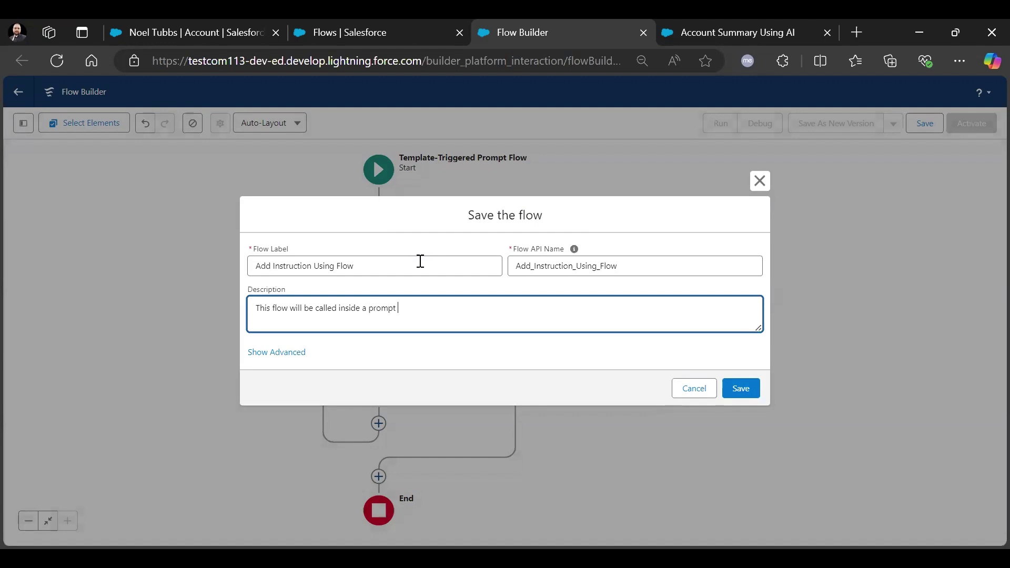
text(tema)
text(late of type field gen)
text(eration and)
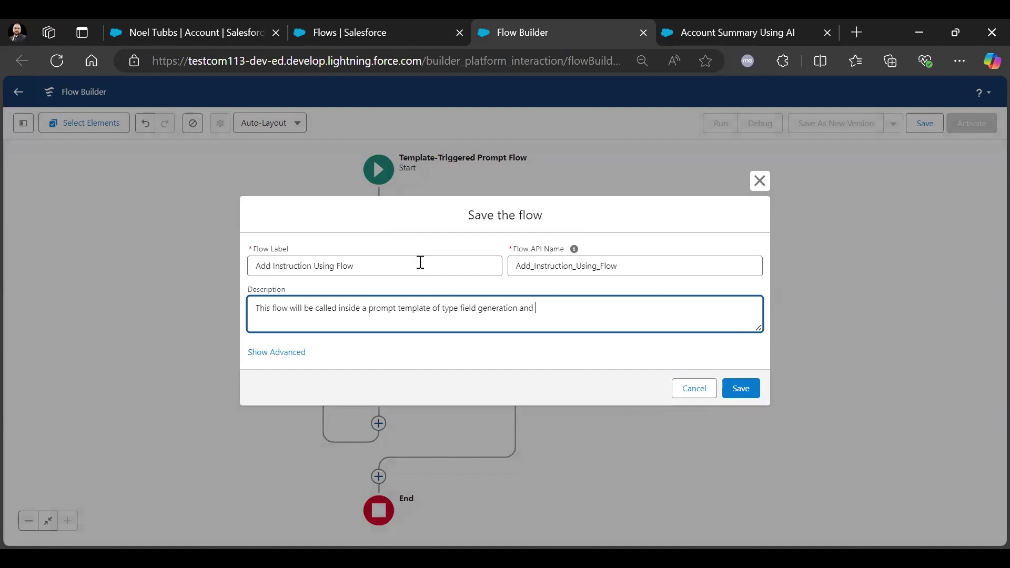
text( will add additional prompt inst)
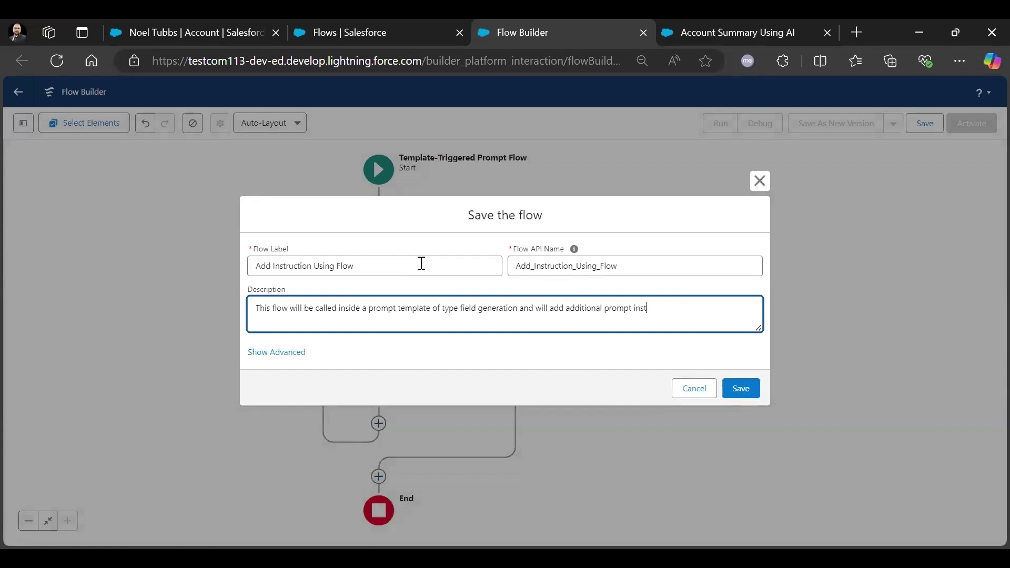
text(ructions for cases related to an account.)
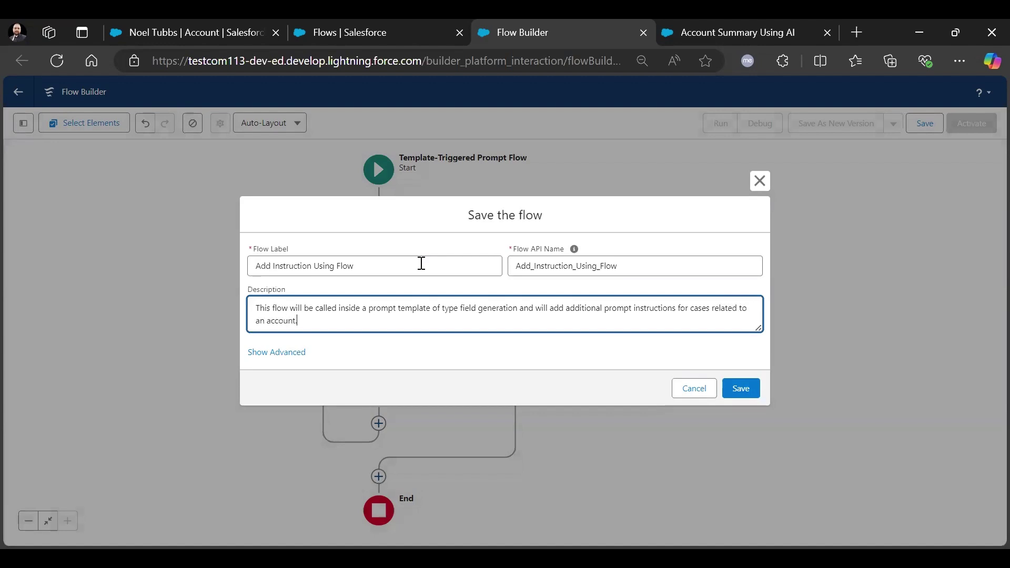
- Save and activate the flow, then return to the Account Summary Using AI template
click(745, 389)
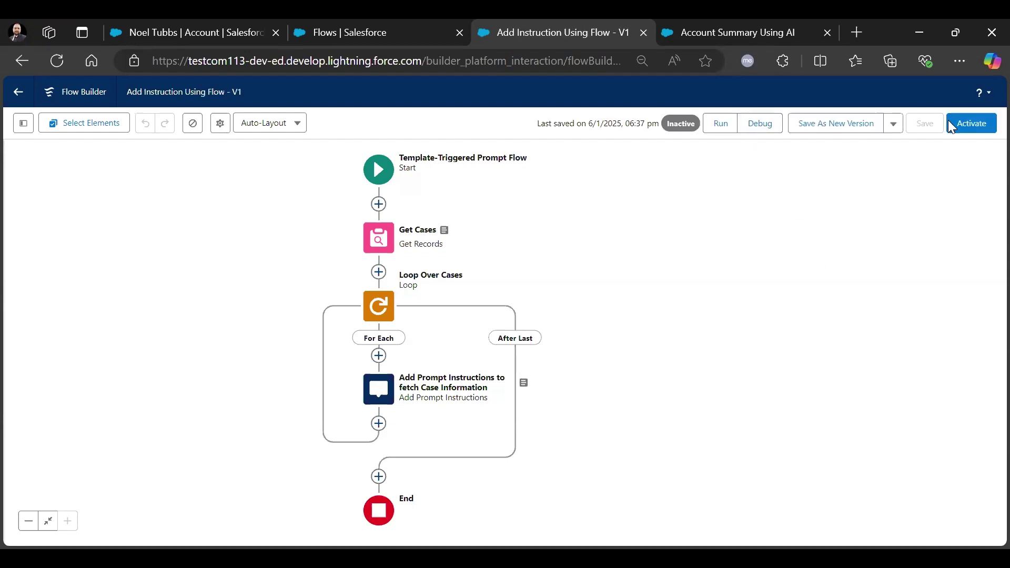
click(972, 124)
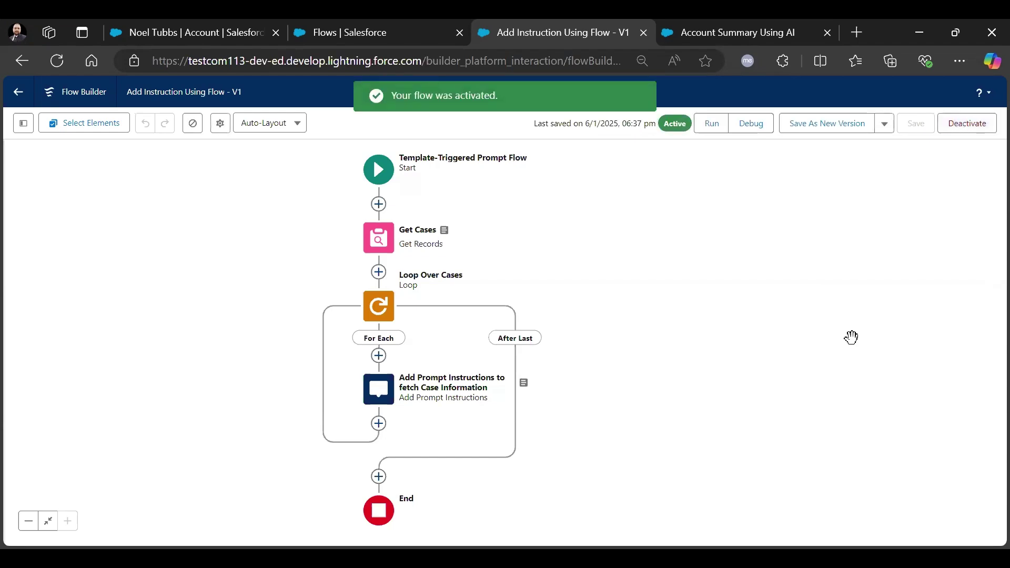
click(750, 19)
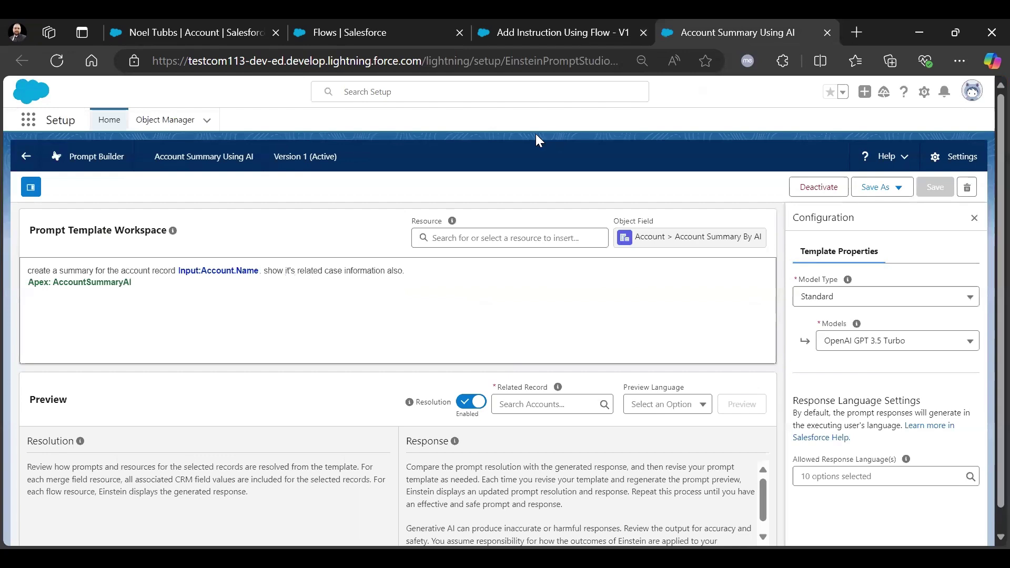
- Insert the Add Instruction Using Flow resource and delete the Apex reference from line two
click(485, 234)
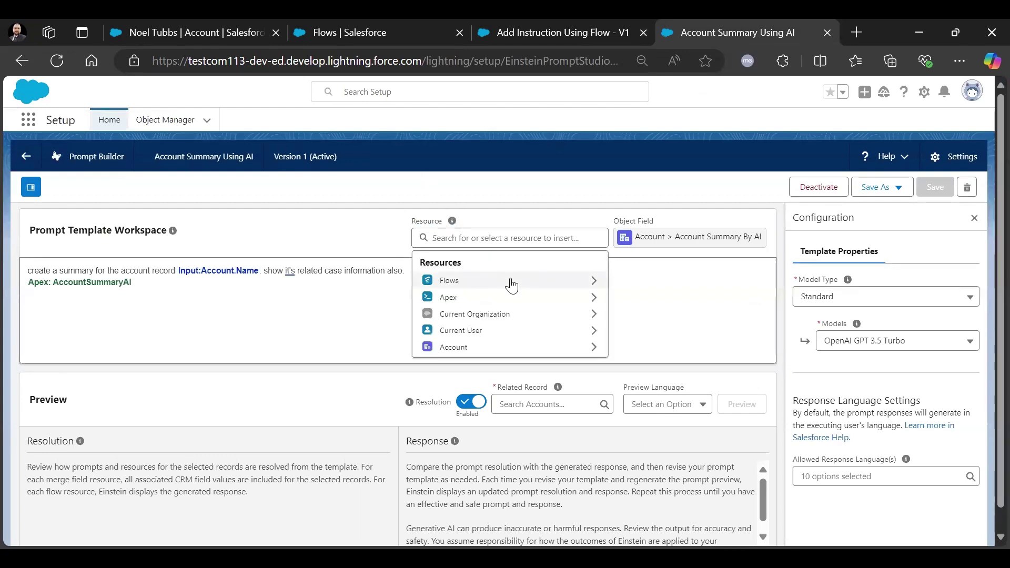
click(508, 283)
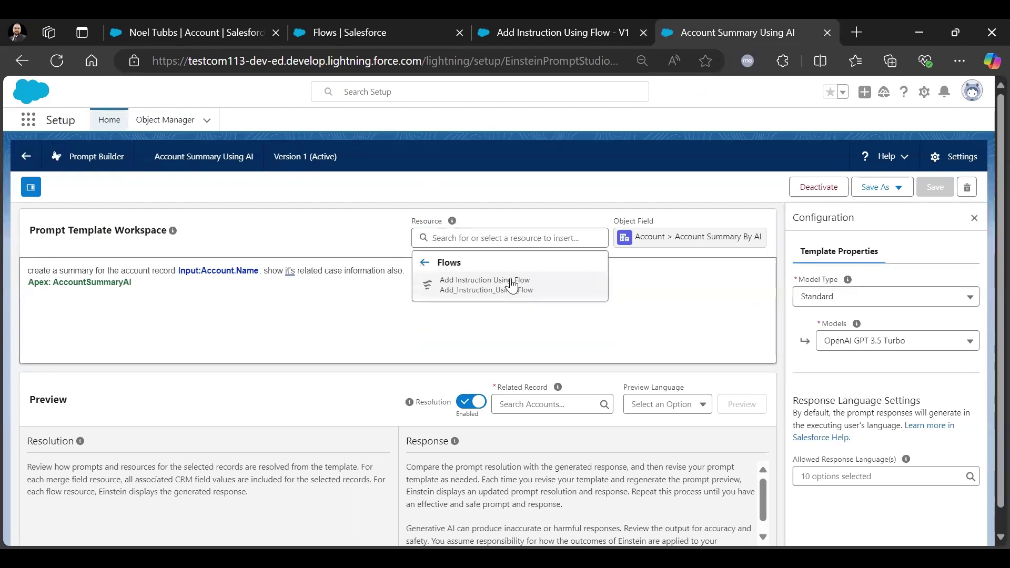
click(490, 294)
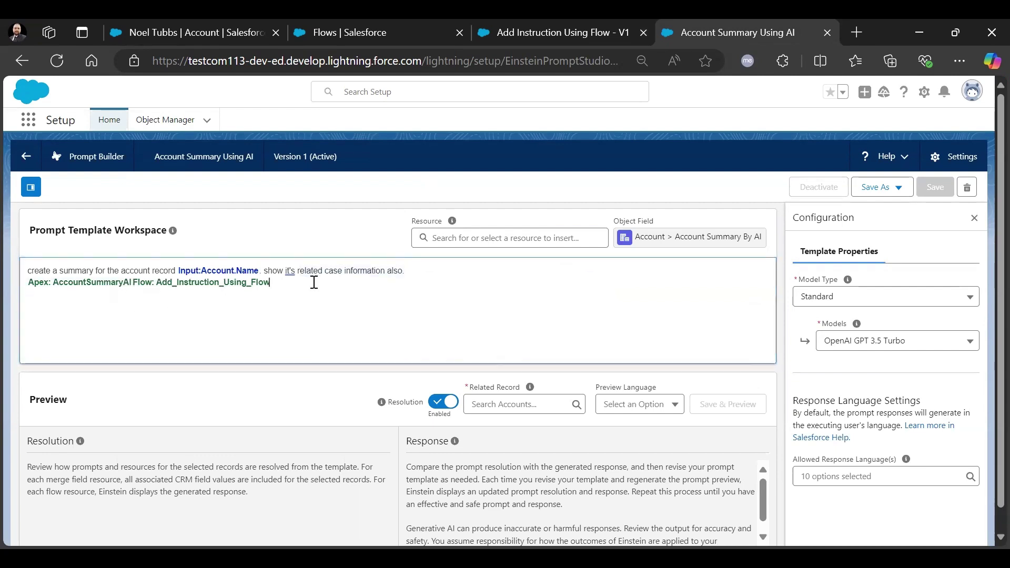
key(BackSpace)
key(BackSpace)
key(BackSpace)
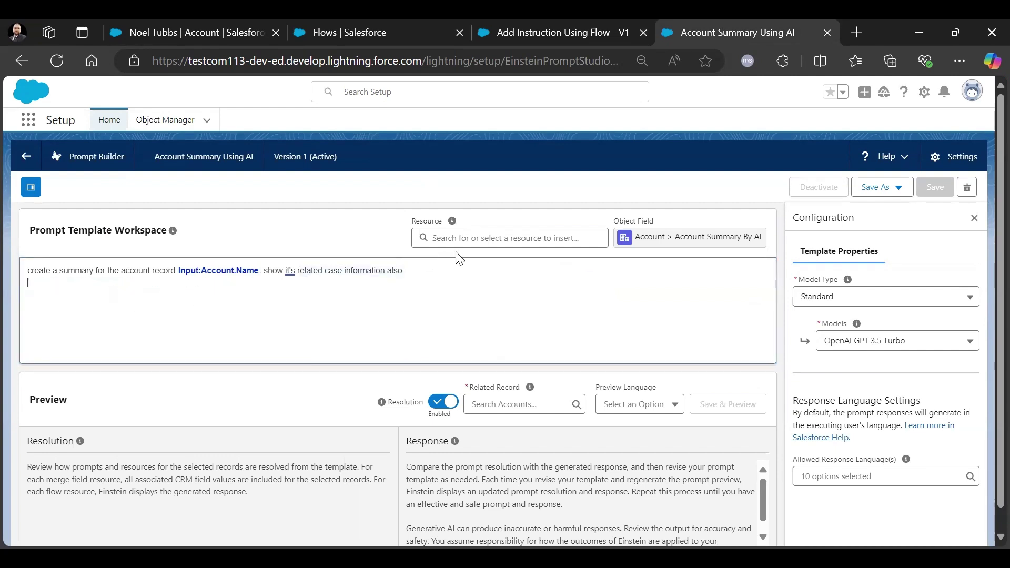
- Reinsert Flow: Add_Instruction_Using_Flow as the only resource line and save as a new version
click(518, 238)
click(521, 282)
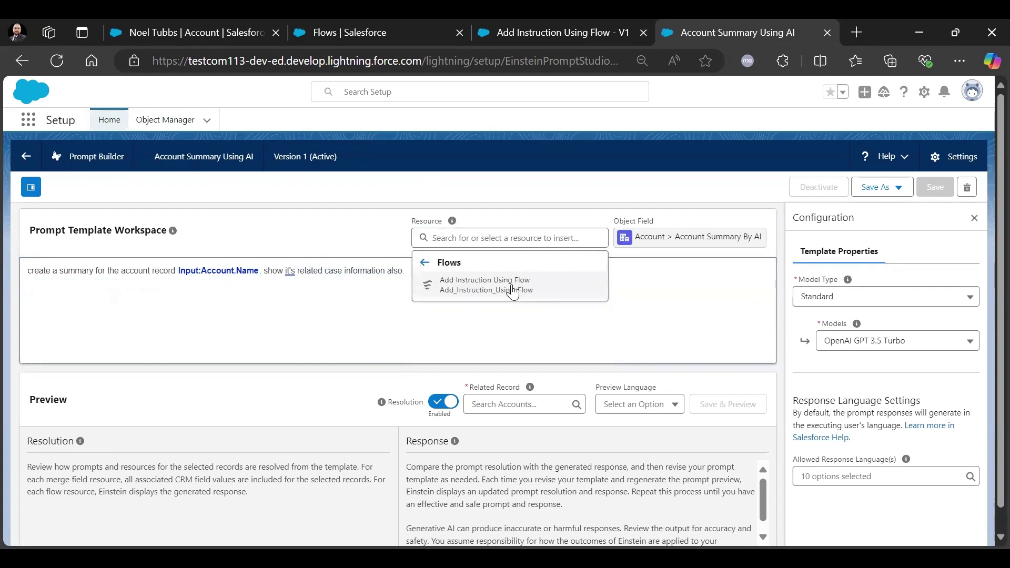
click(512, 289)
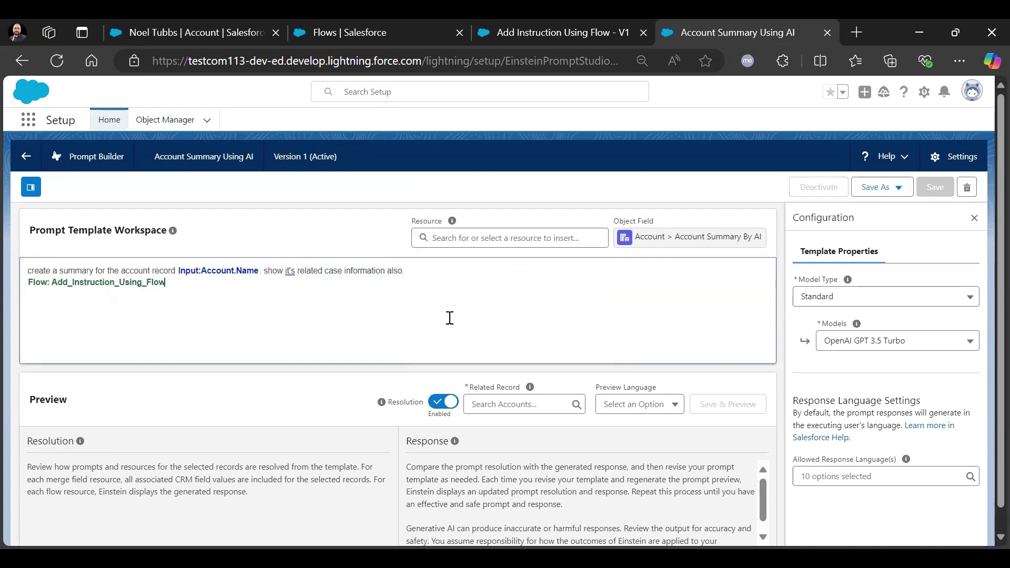
click(889, 191)
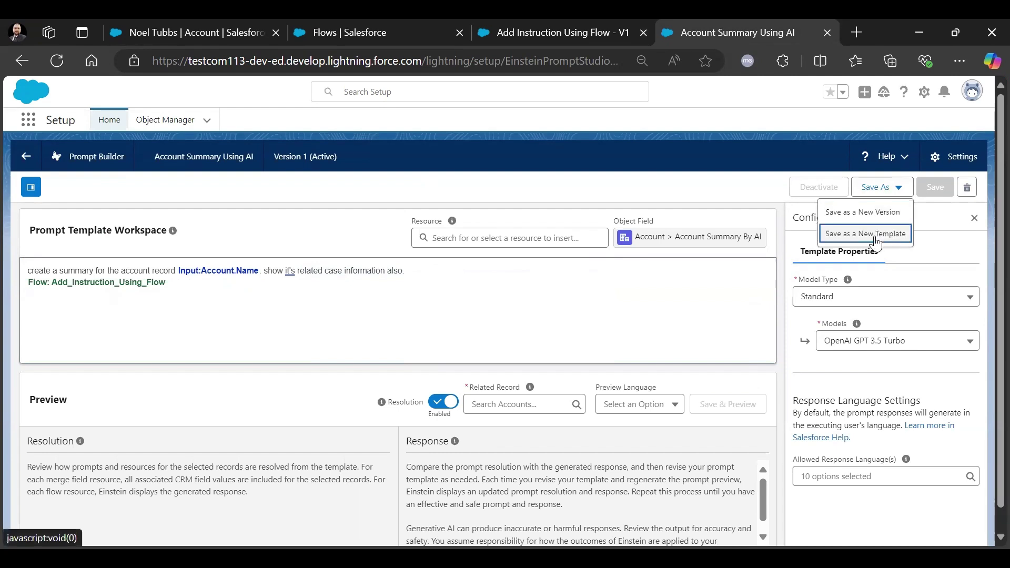
click(862, 212)
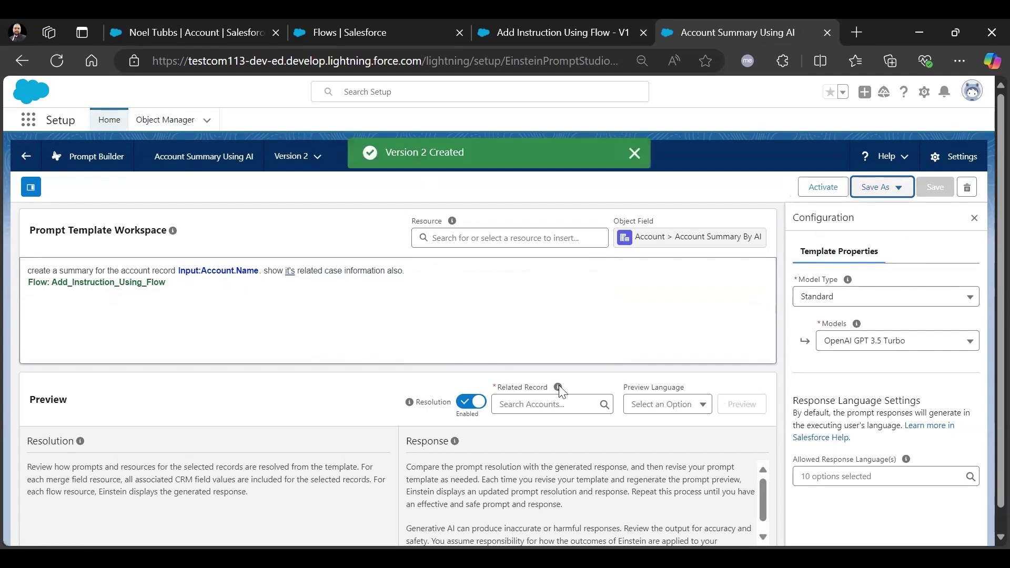
- Select the account as the preview's related record and generate the preview
click(538, 405)
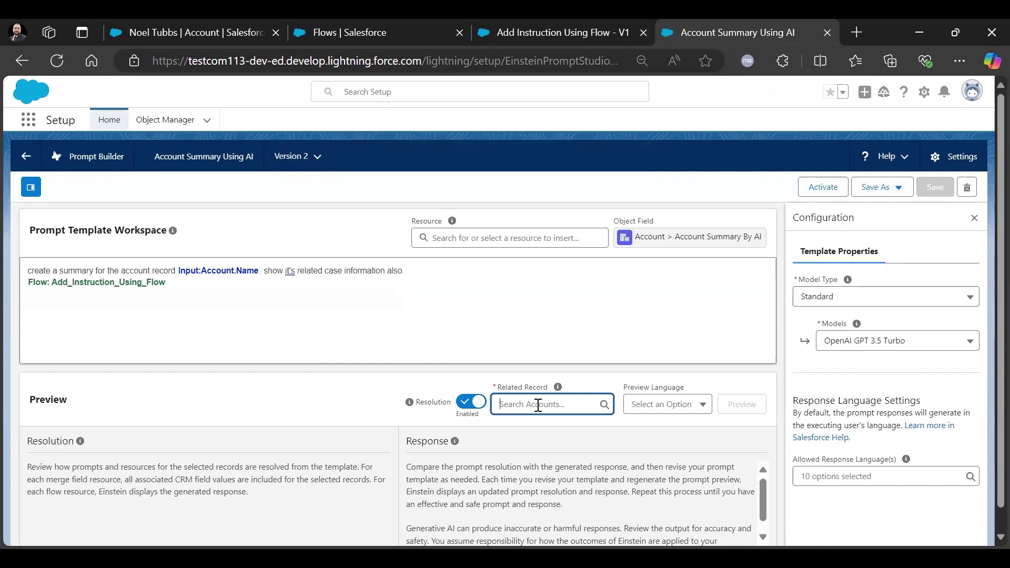
text(Noel)
click(536, 429)
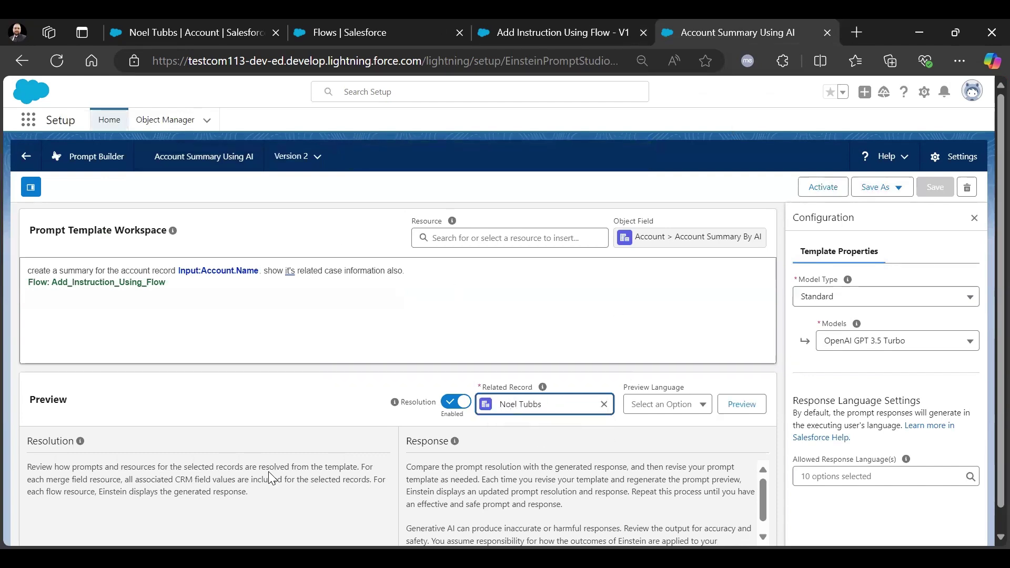
drag(27, 464, 258, 508)
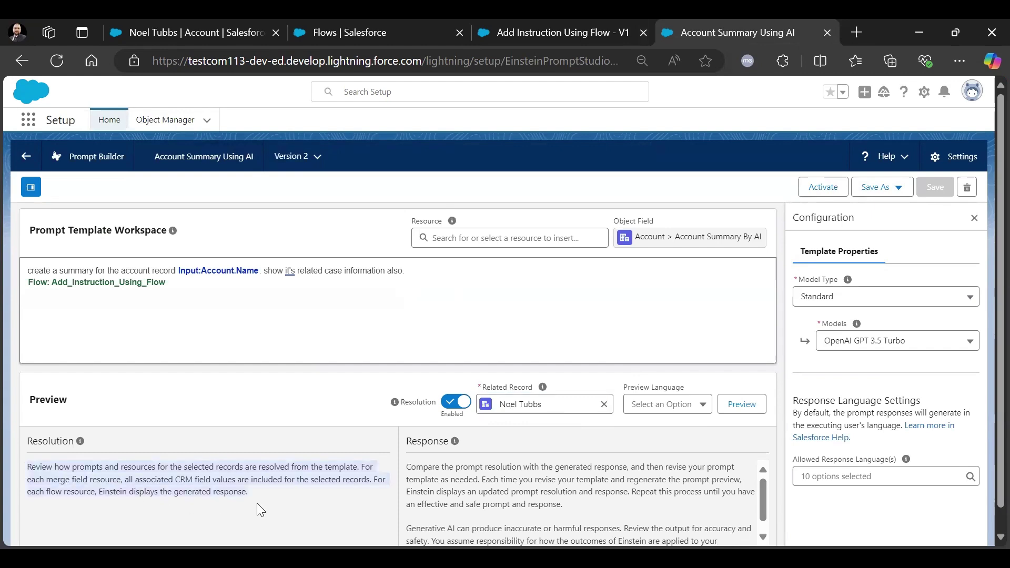
click(731, 407)
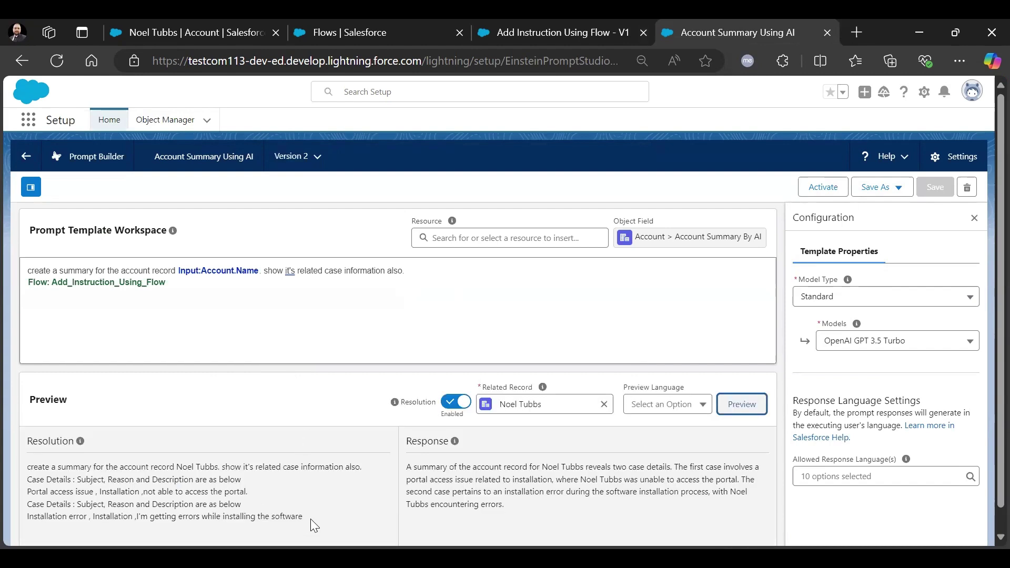
- Review the resolved prompt's two case details and the generated response, then activate Version 2
scroll(292, 499, down, 1)
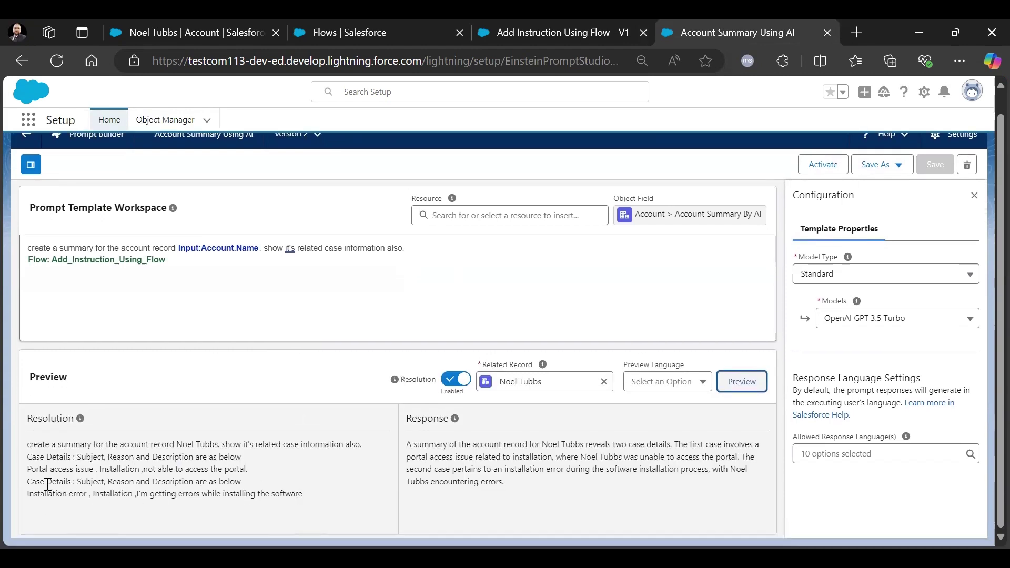
drag(28, 444, 367, 447)
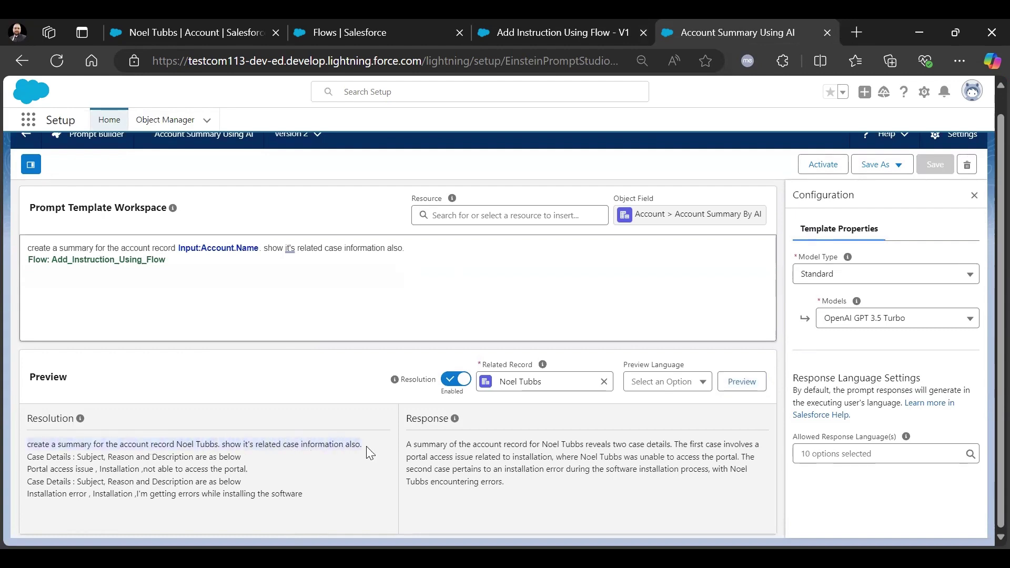
click(49, 459)
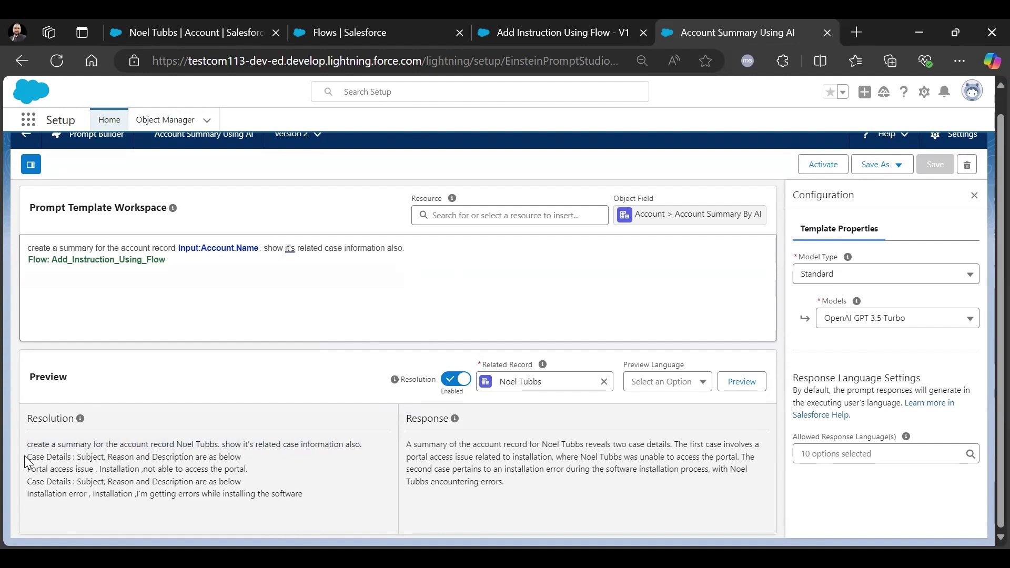
drag(27, 456, 248, 460)
drag(27, 469, 251, 474)
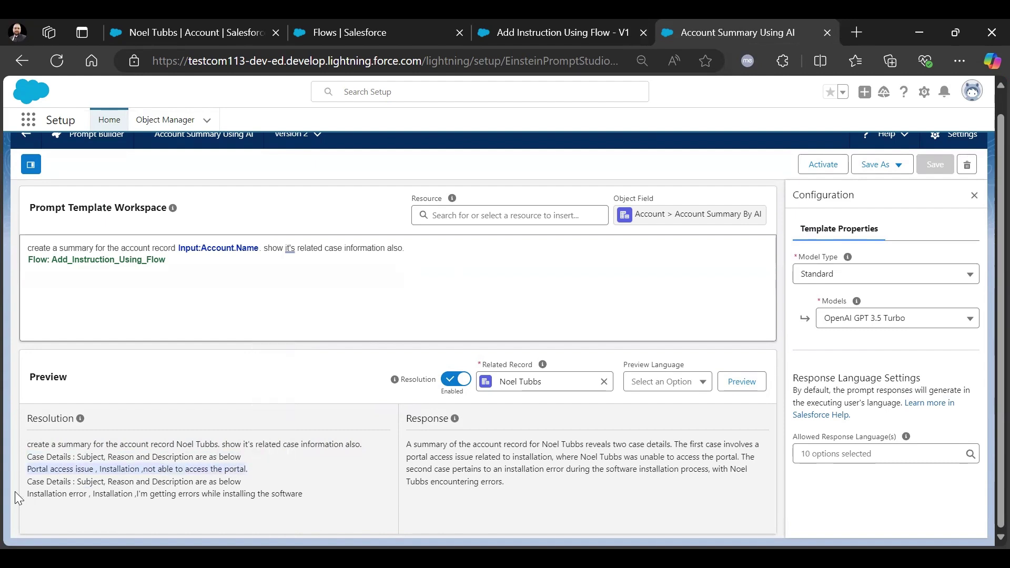
click(29, 481)
drag(29, 481, 298, 498)
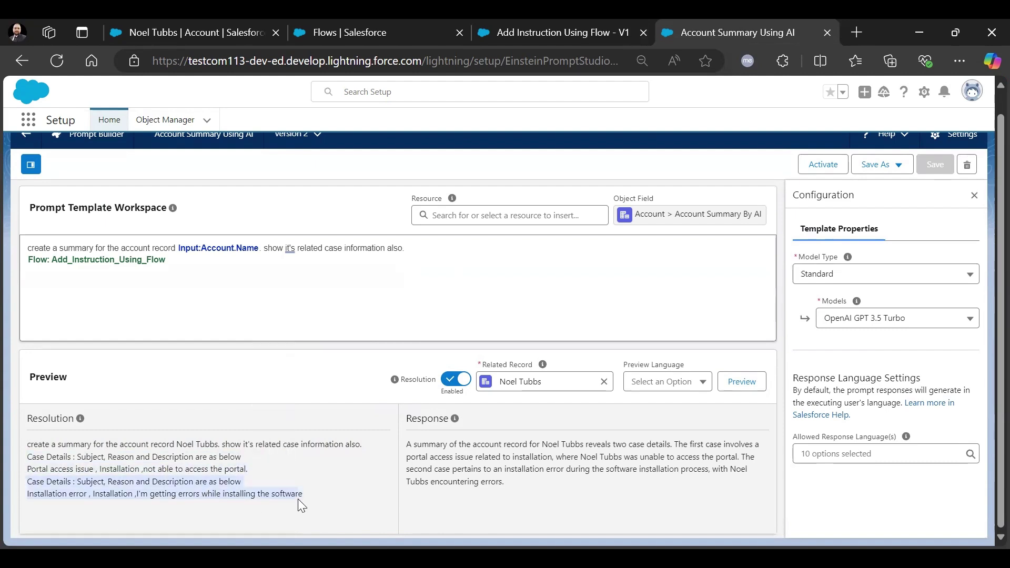
click(360, 497)
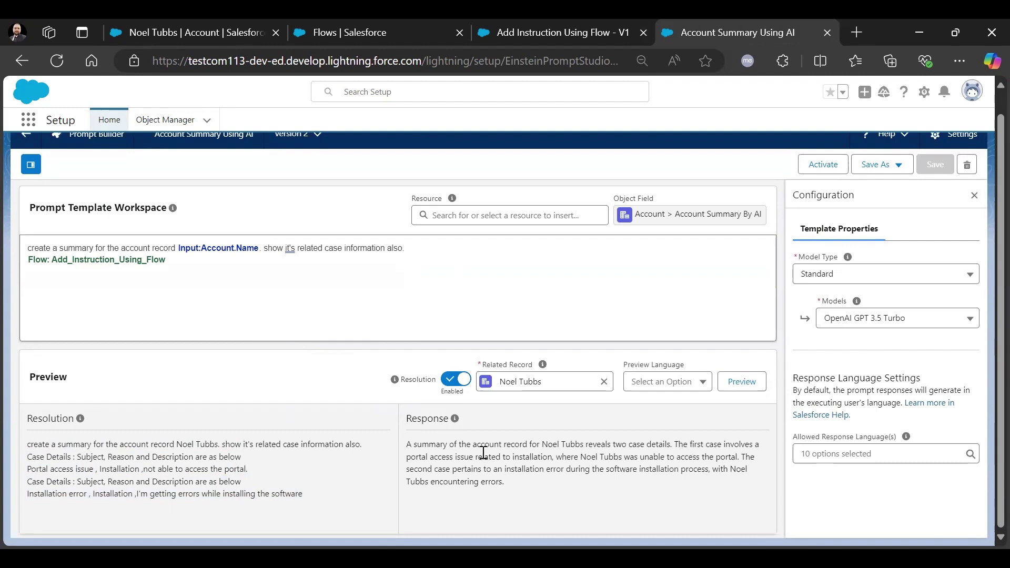
drag(410, 444, 758, 468)
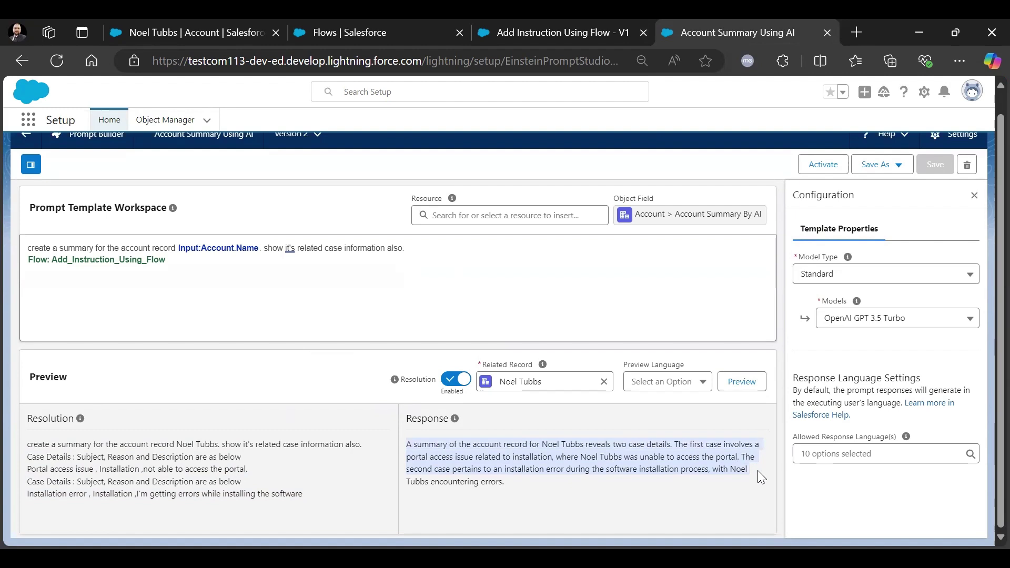
drag(758, 470, 756, 483)
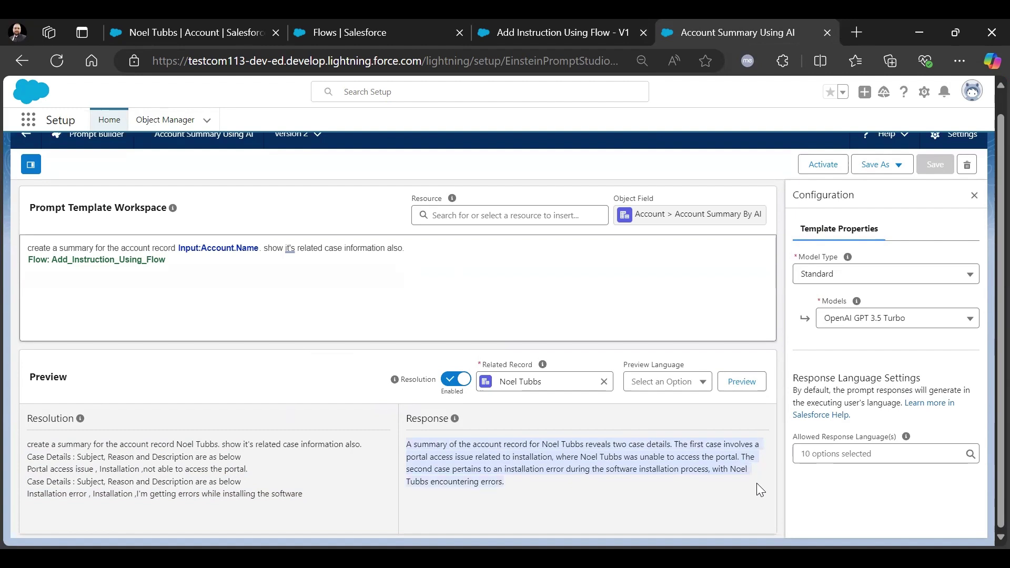
click(828, 164)
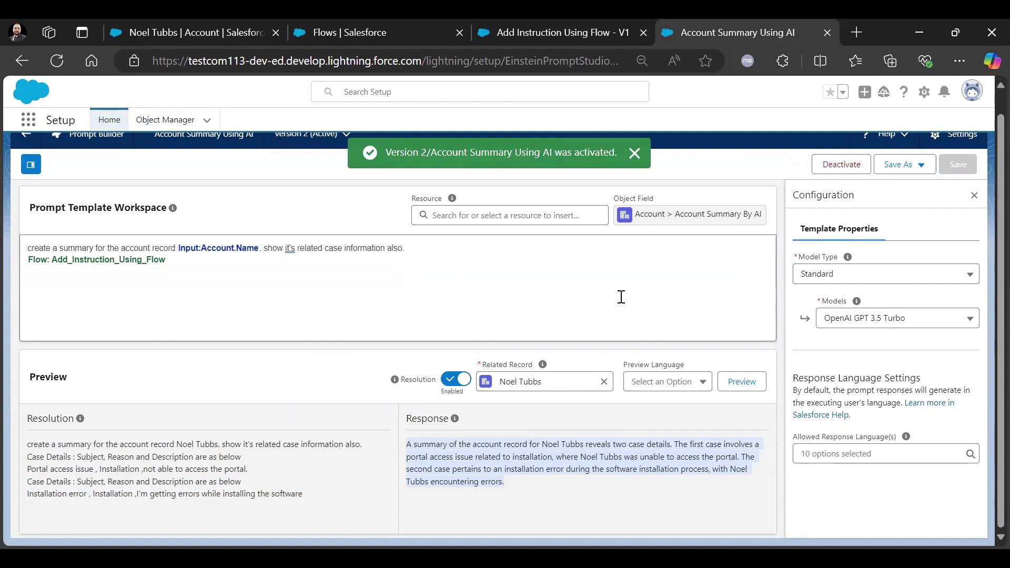
- Reload the account record, then empty and save its Account Summary By AI field
click(208, 21)
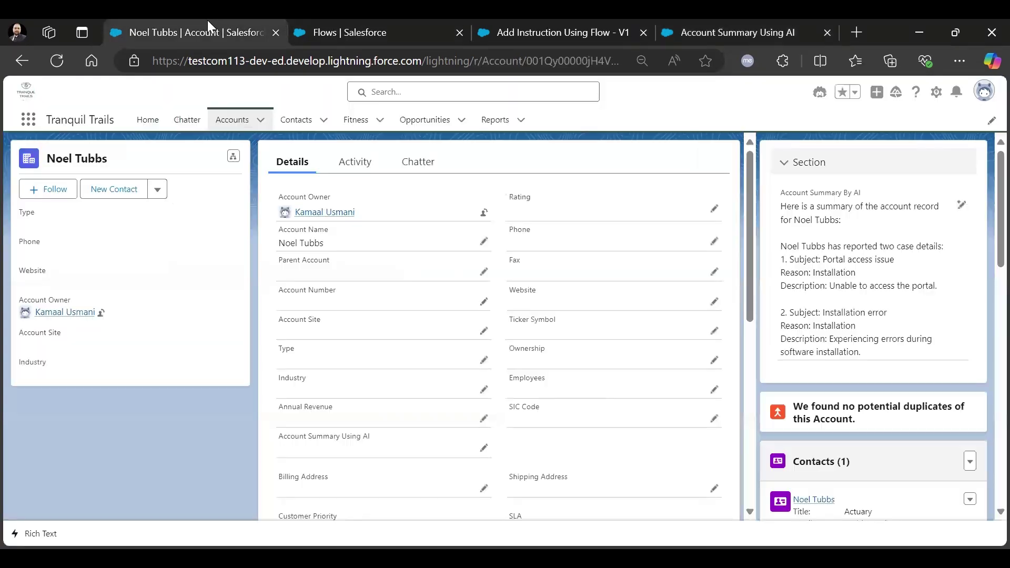
click(57, 61)
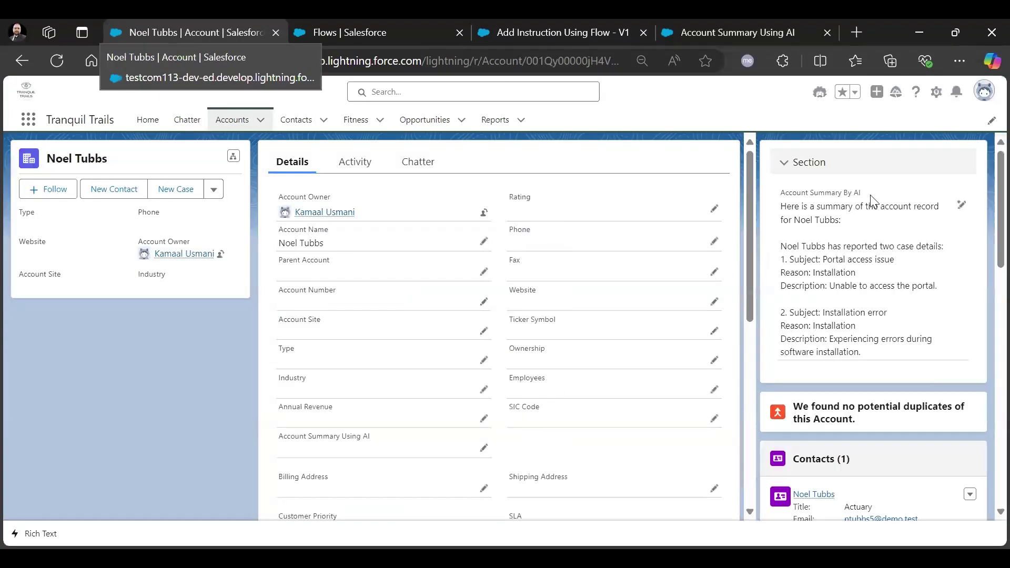
click(959, 204)
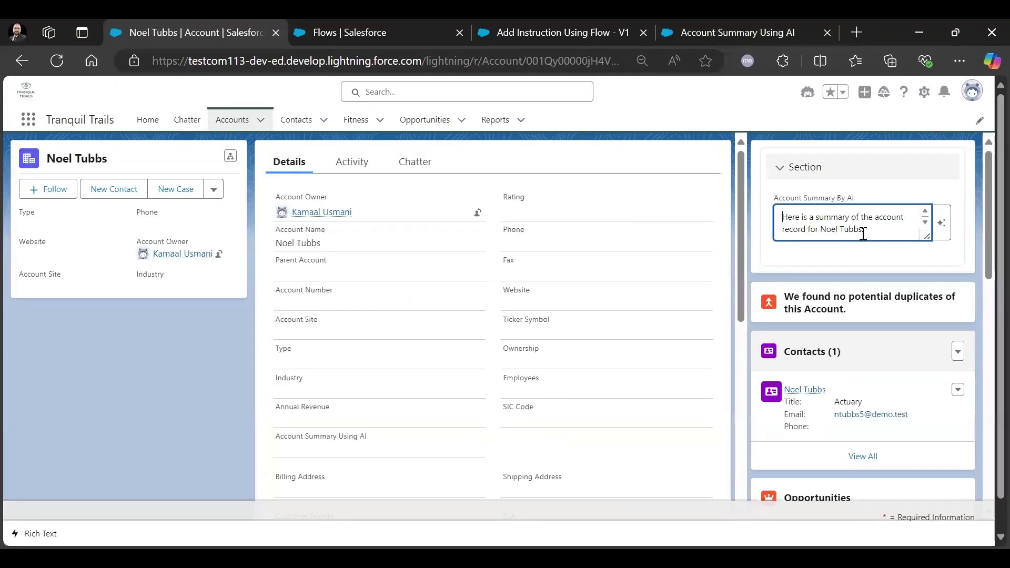
key(ctrl+a)
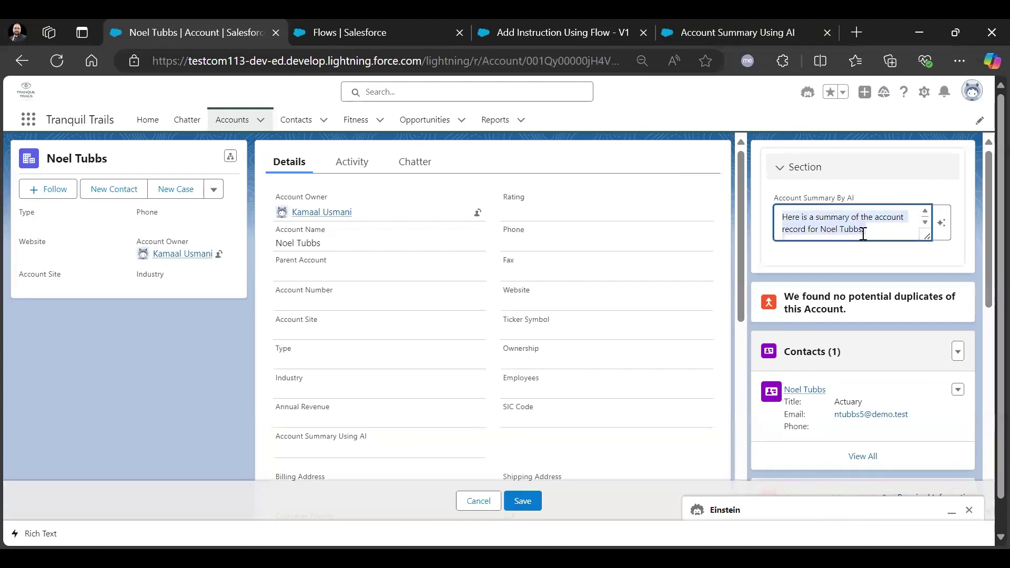
key(BackSpace)
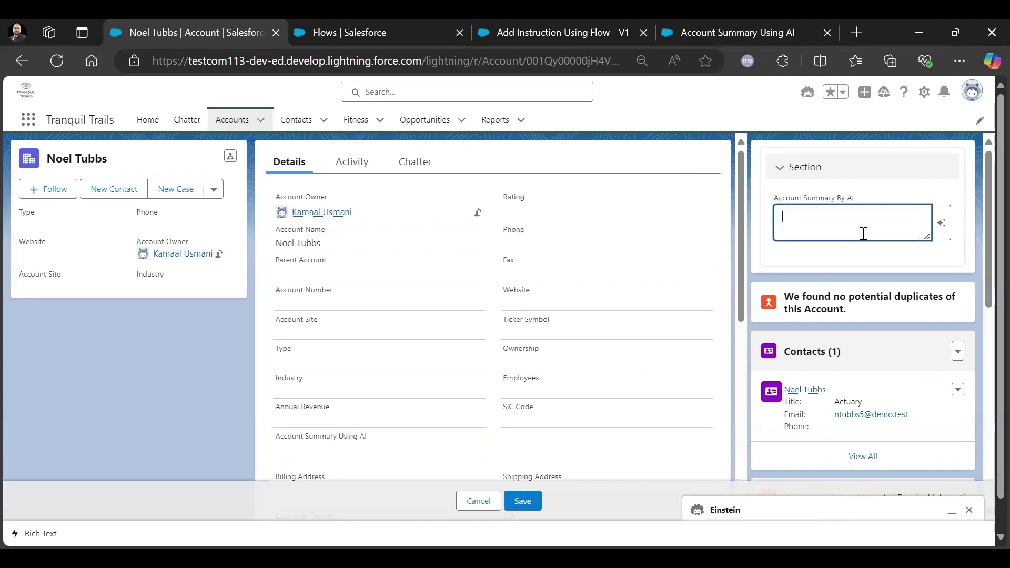
click(523, 501)
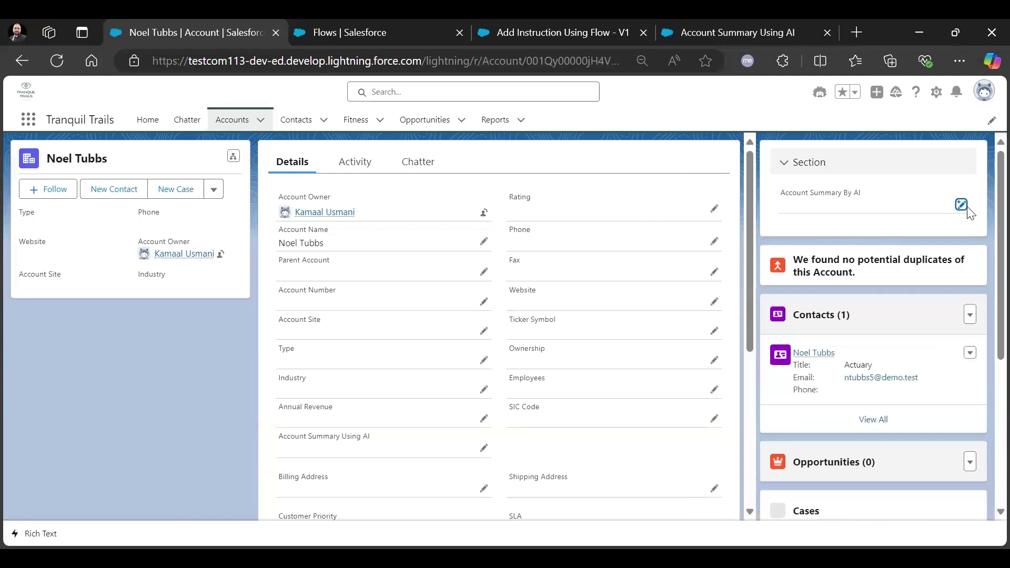
- Generate a new Einstein summary covering the two cases, use it in the field, and save
click(961, 205)
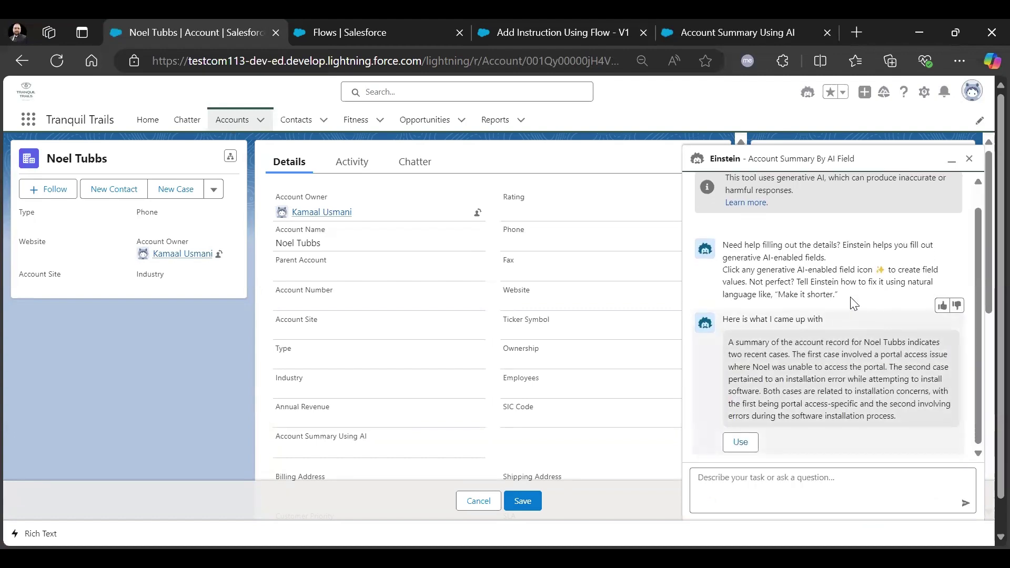
drag(793, 355, 912, 418)
click(739, 443)
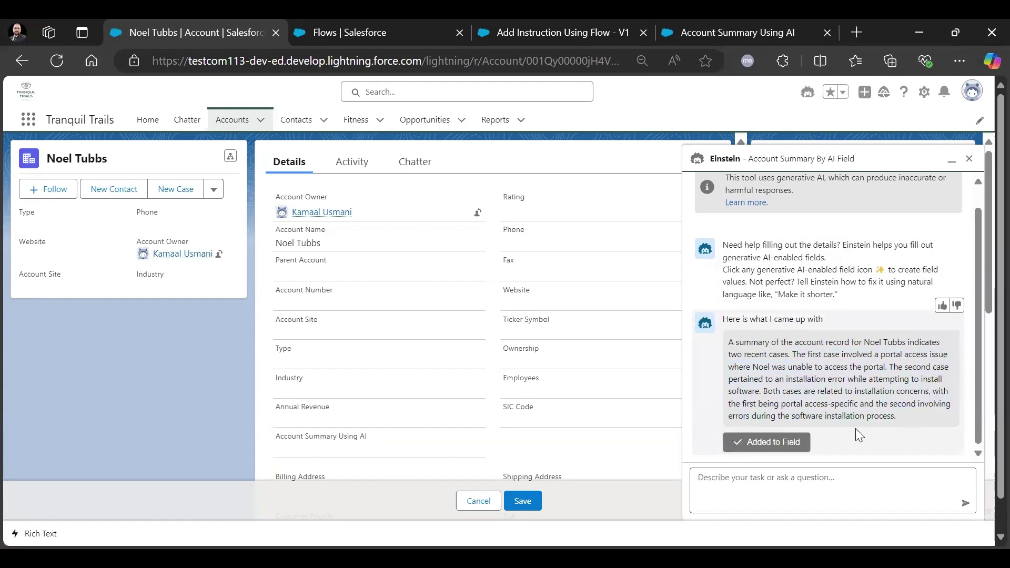
click(969, 158)
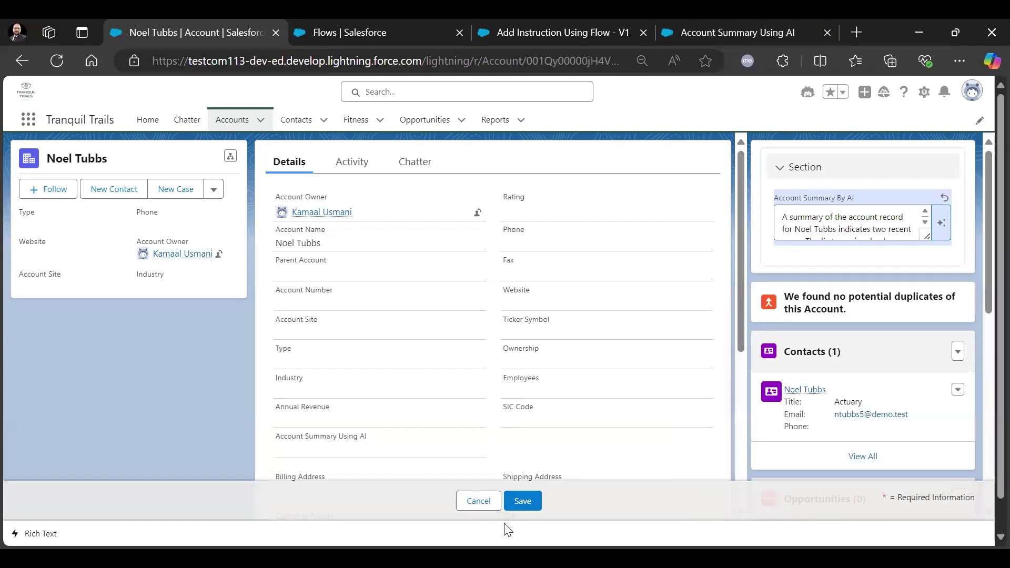
click(518, 503)
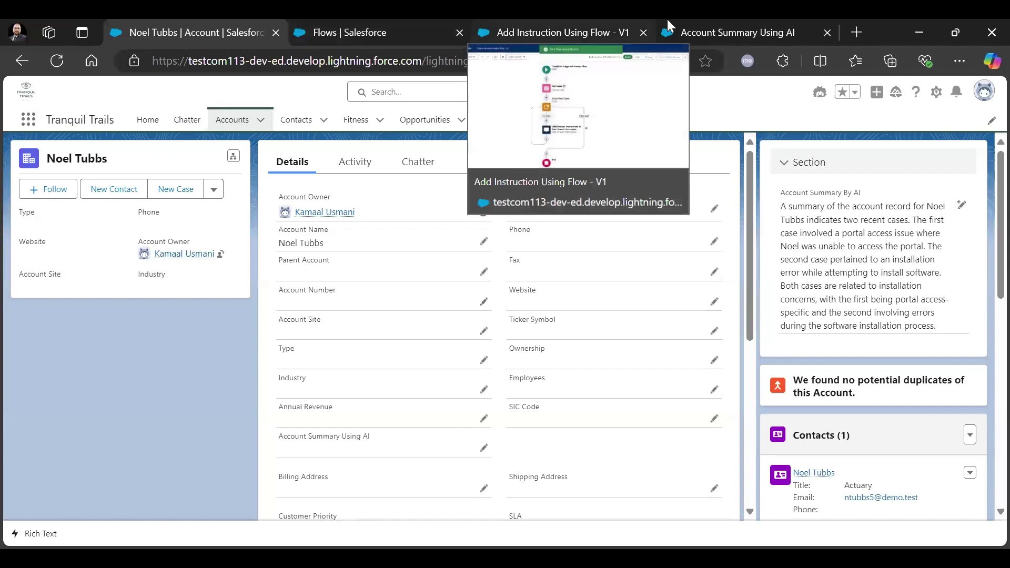
- View the active Add Instruction Using Flow V1, then go back to the Account Summary Using AI template
click(558, 32)
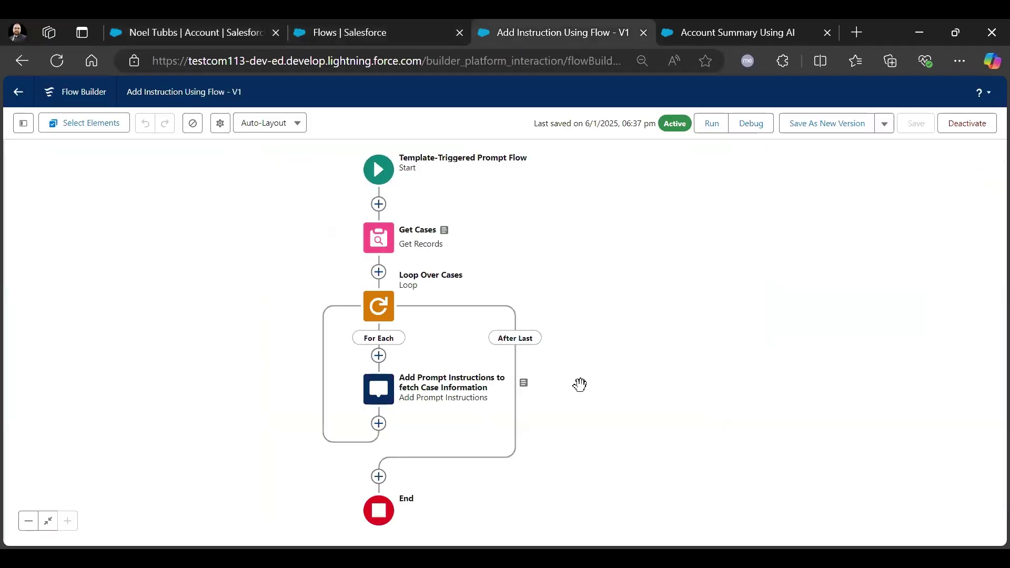
click(685, 21)
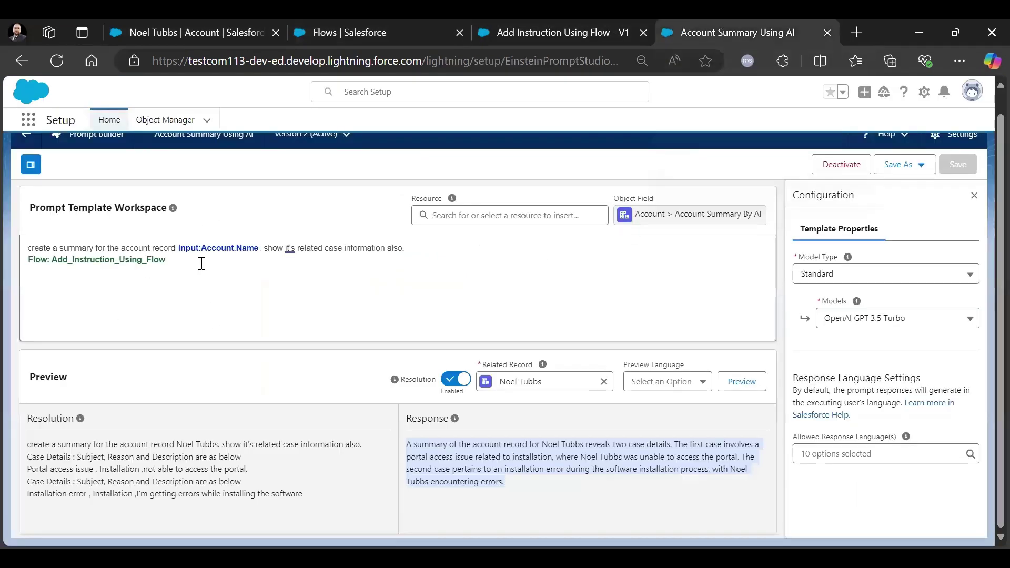